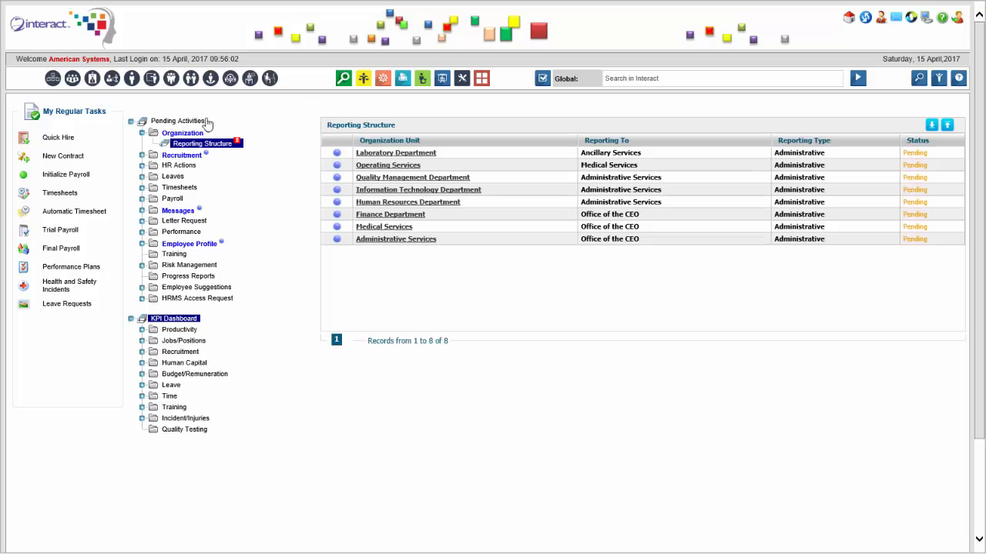
# Open Quick Hire, start a new hire record and review the sections of the blank form
pyautogui.click(68, 143)
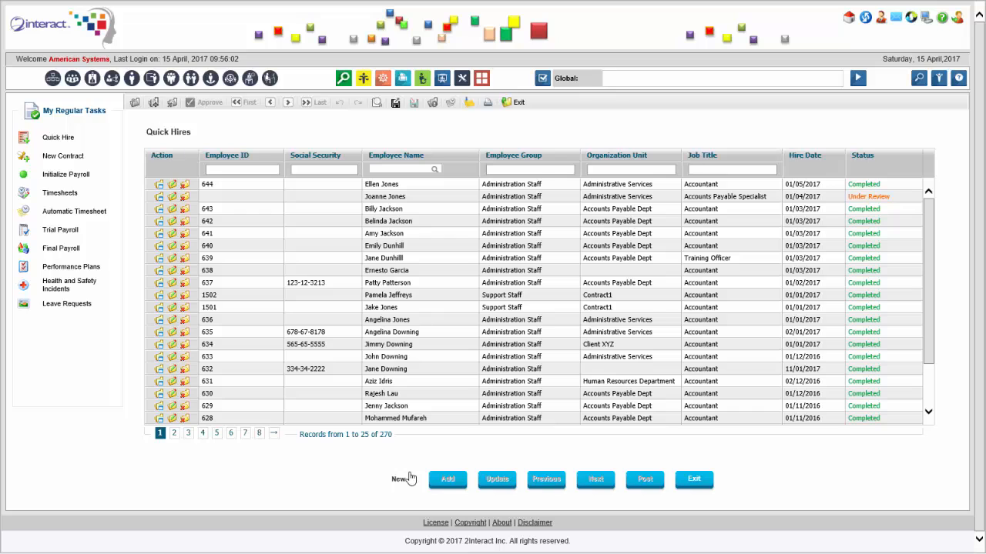
pyautogui.click(407, 478)
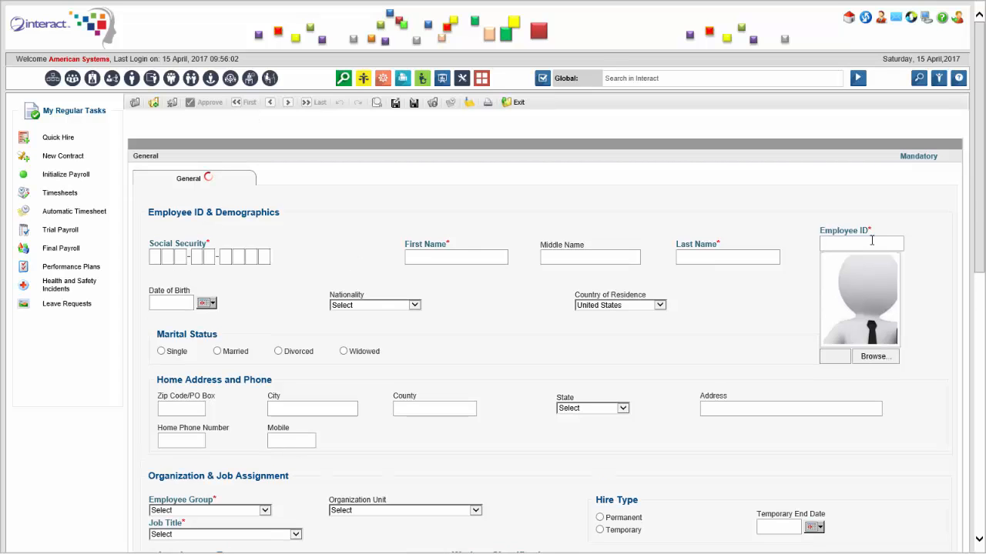
pyautogui.moveTo(980, 202); pyautogui.dragTo(983, 264)
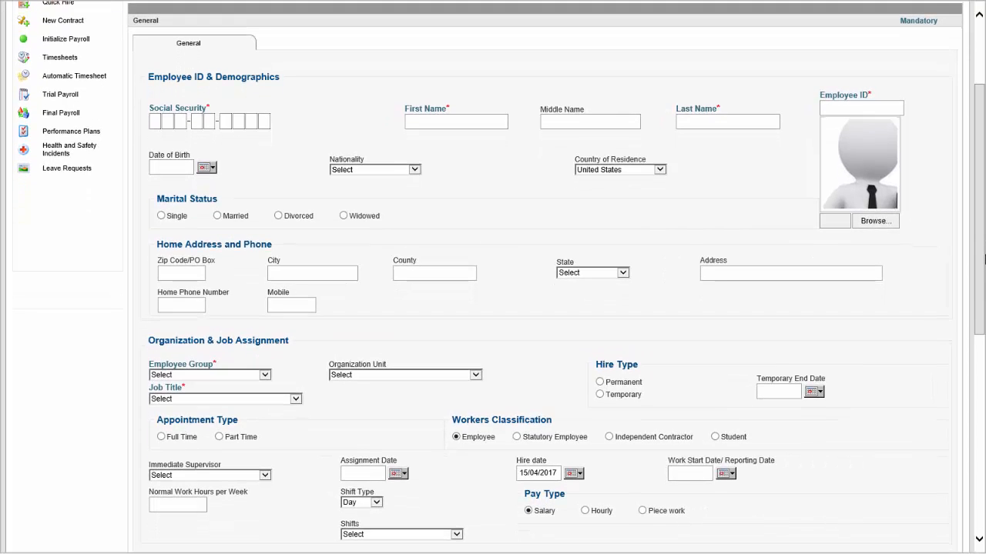
# Search globally for "quick setup", turn off Include Social Security in the Quick Hiring Setup and update it
pyautogui.moveTo(985, 260); pyautogui.dragTo(984, 164)
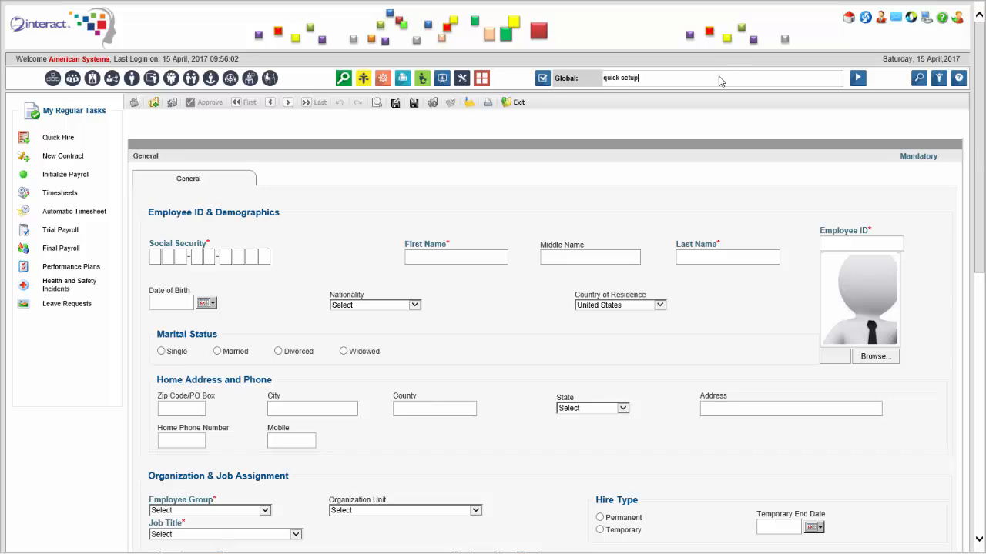
pyautogui.press('Return')
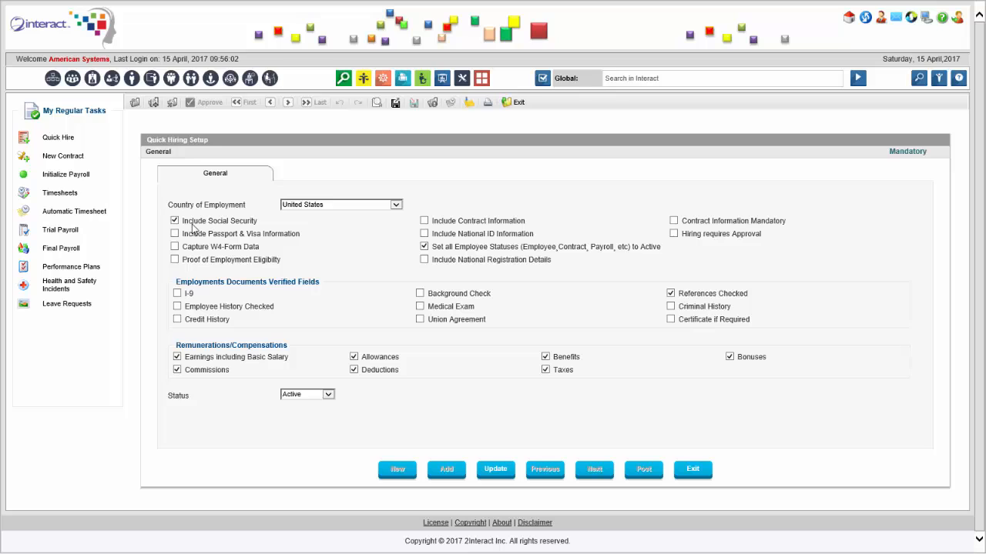
pyautogui.click(175, 221)
# Start a new quick hire with the employee's first and last name and marital status Single
pyautogui.click(61, 143)
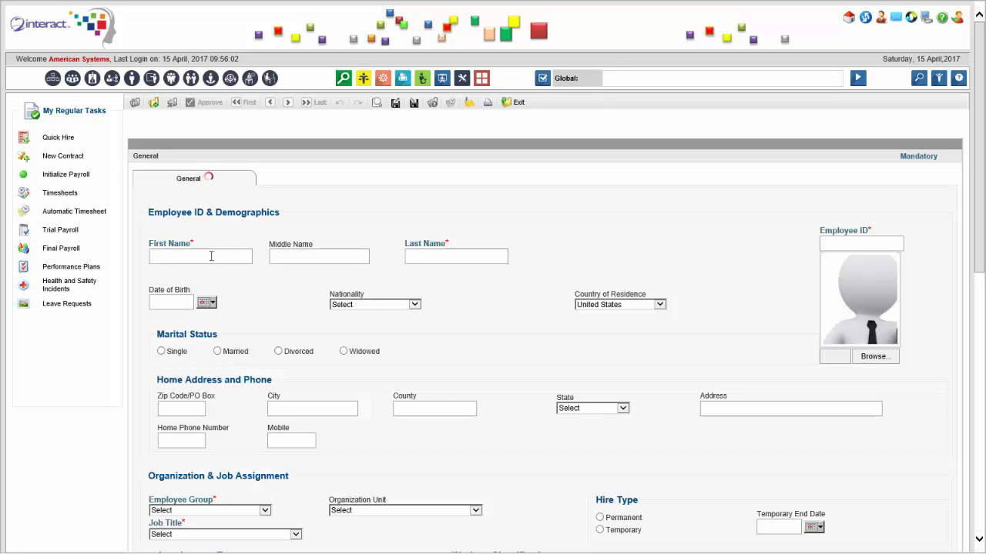
pyautogui.write('Jackie')
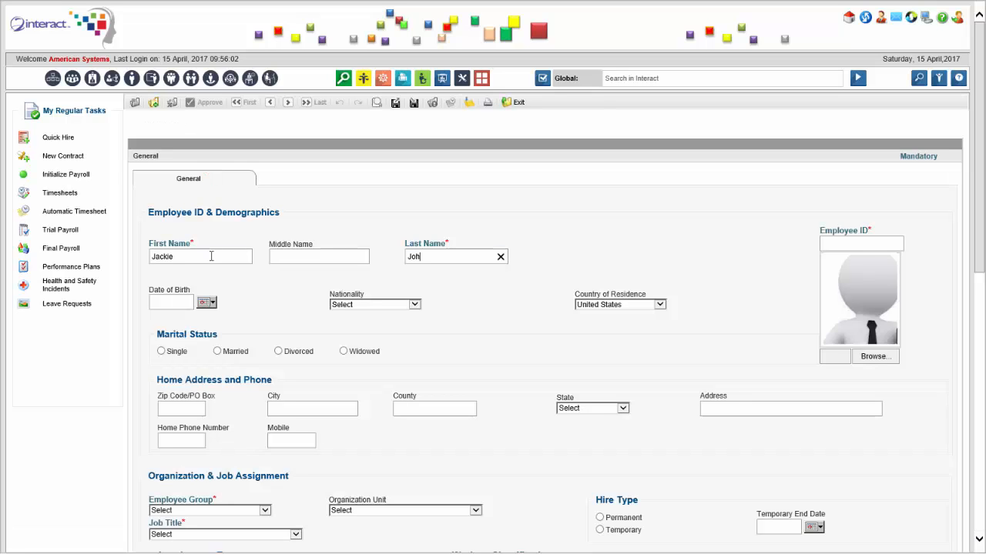
pyautogui.press('BackSpace')
pyautogui.press('BackSpace')
pyautogui.press('BackSpace')
pyautogui.press('BackSpace')
pyautogui.press('BackSpace')
pyautogui.click(161, 352)
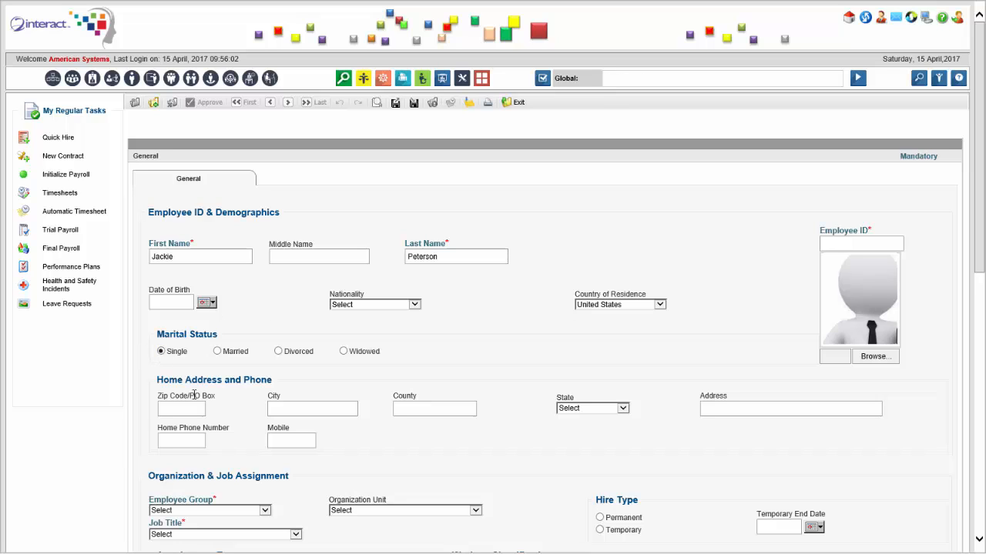
# Set the country of residence to Canada and look through the available provinces
pyautogui.click(630, 308)
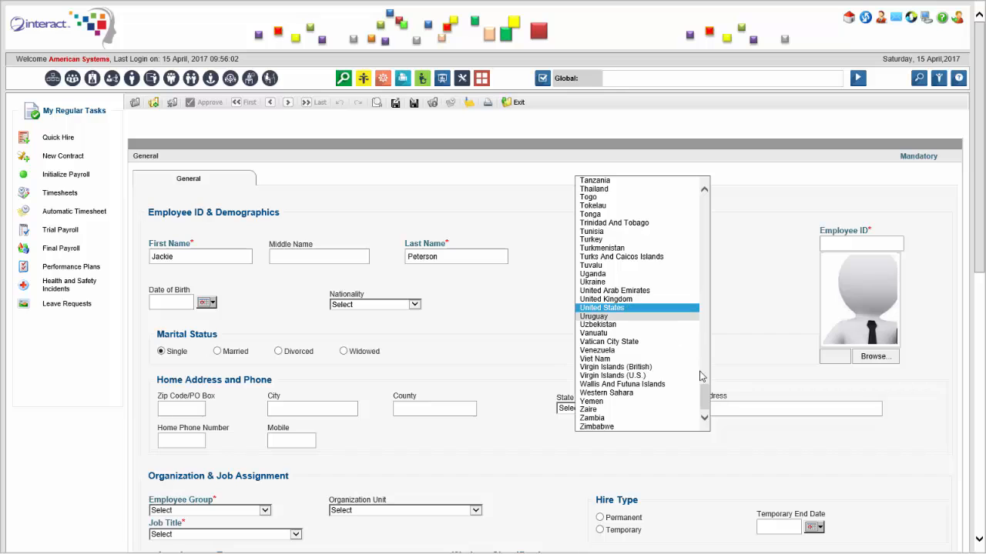
pyautogui.moveTo(701, 376); pyautogui.dragTo(706, 218)
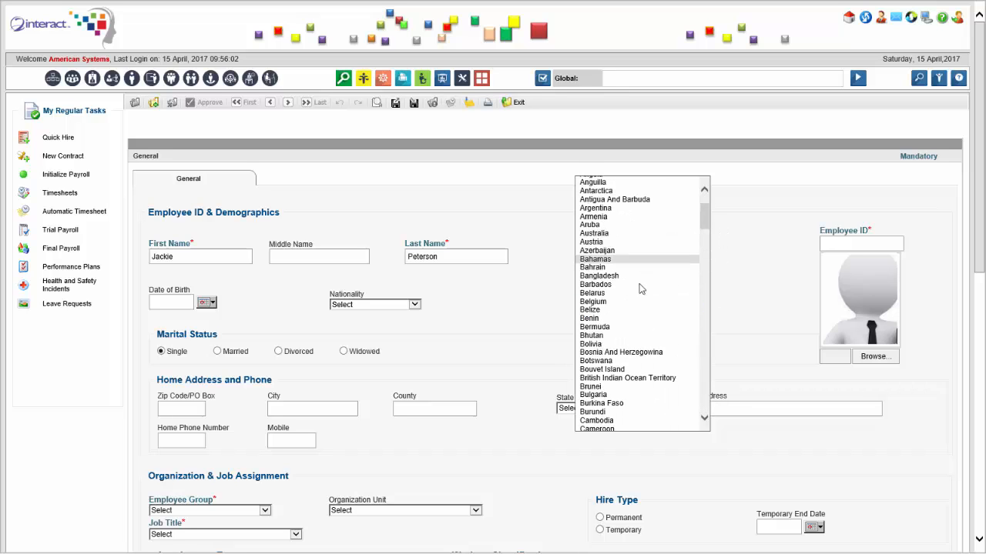
pyautogui.scroll(-2, 613, 339)
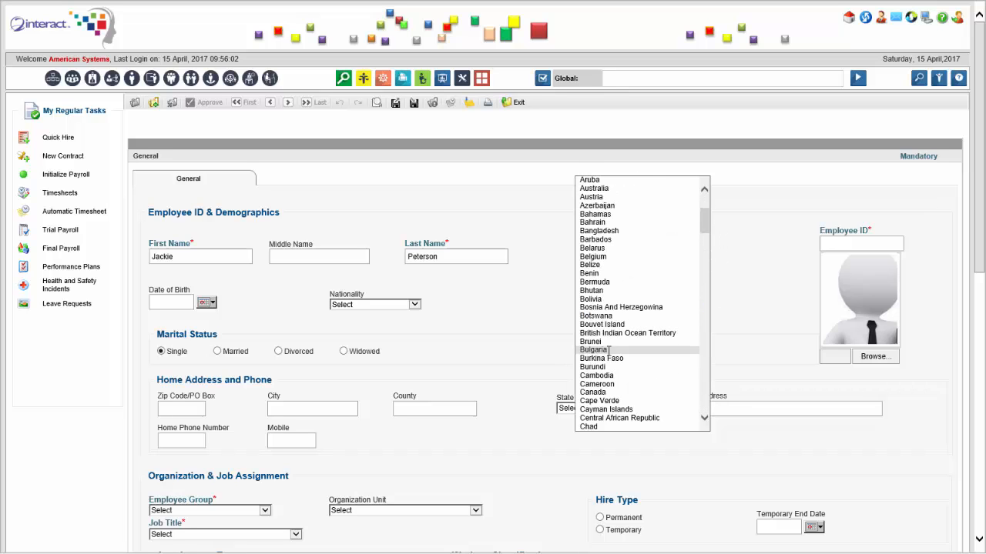
pyautogui.click(611, 397)
pyautogui.click(614, 409)
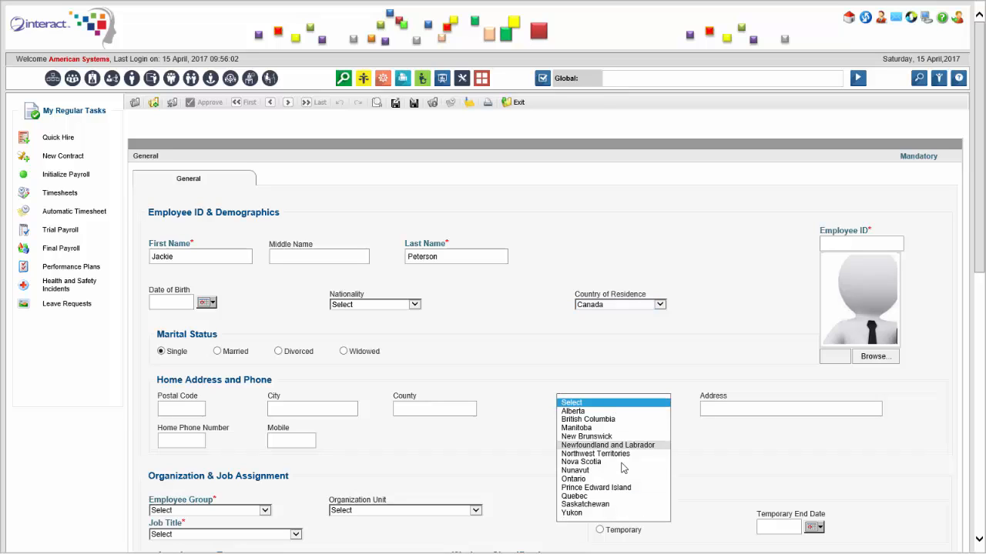
pyautogui.click(493, 390)
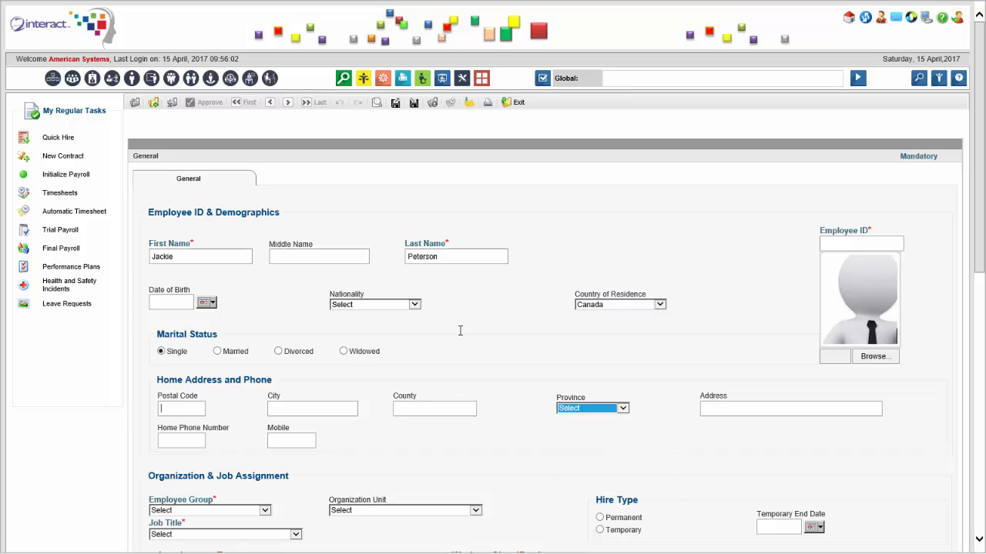
# Set the country of residence back to United States and check the State options
pyautogui.click(656, 305)
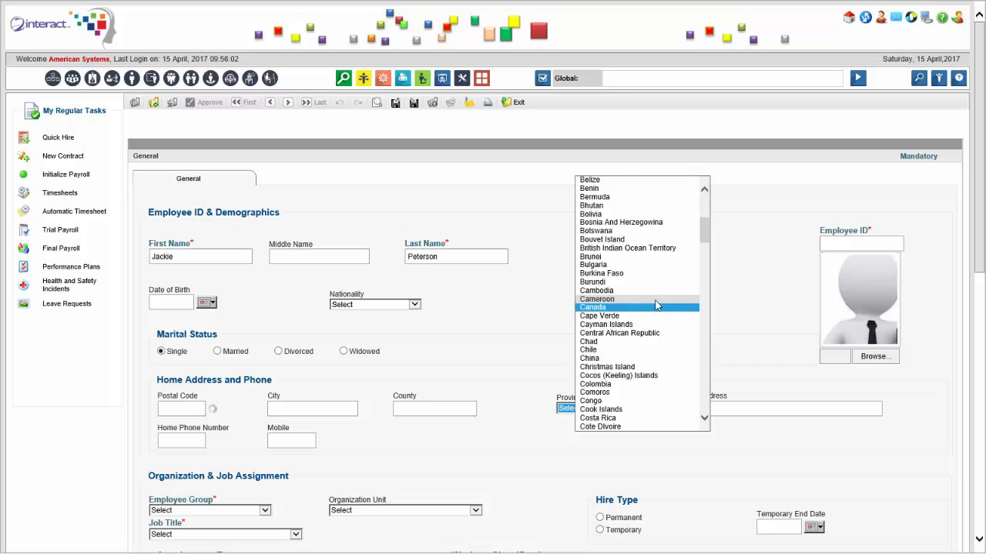
pyautogui.press('u')
pyautogui.press('u')
pyautogui.press('u')
pyautogui.press('u')
pyautogui.press('u')
pyautogui.press('Tab')
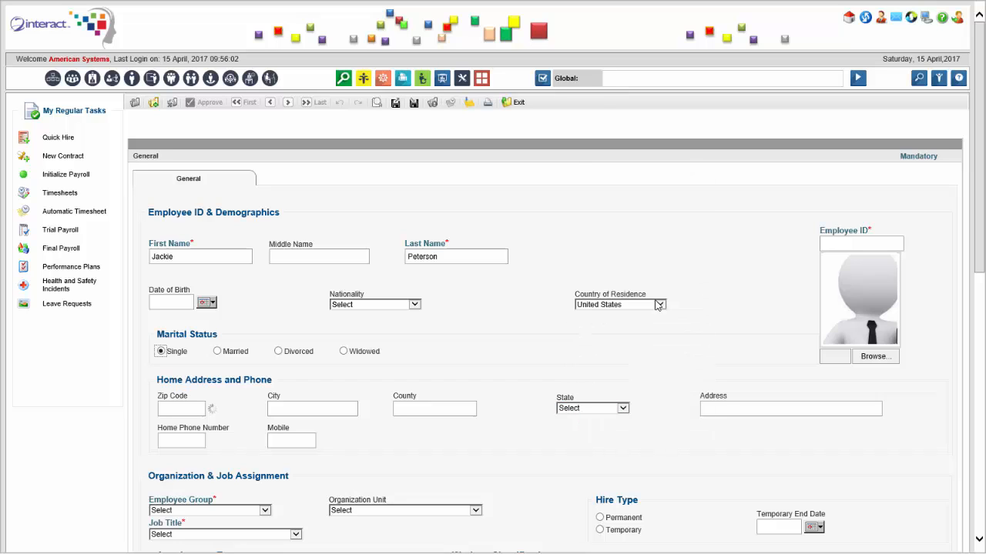
pyautogui.click(613, 411)
pyautogui.click(335, 375)
# Fill in the home zip code and street address and set the state to California
pyautogui.click(189, 410)
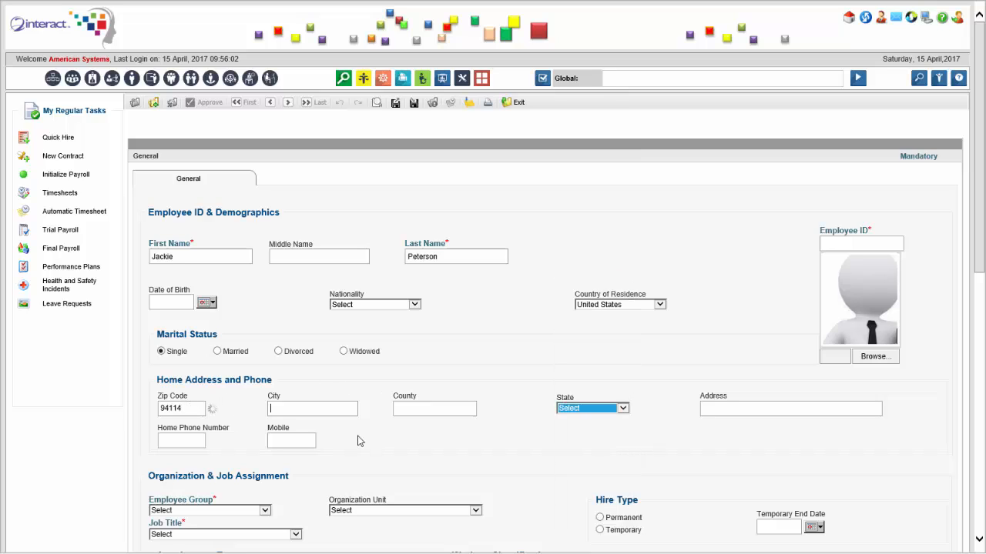
pyautogui.click(620, 412)
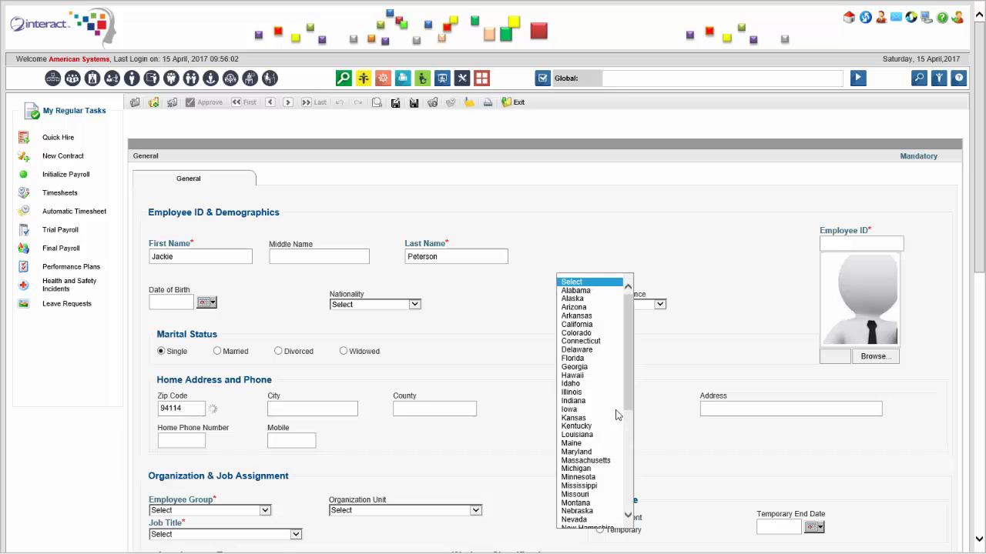
pyautogui.click(605, 326)
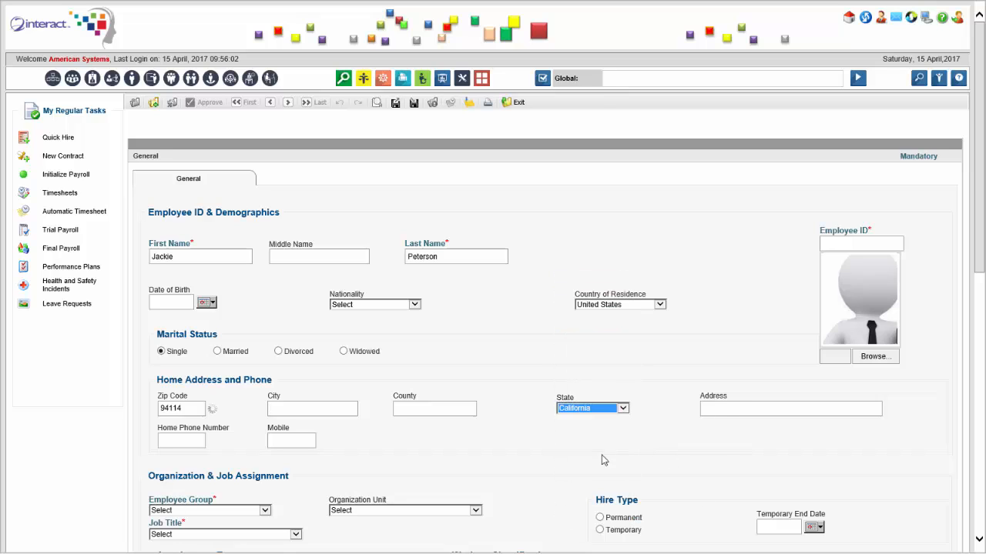
pyautogui.click(727, 410)
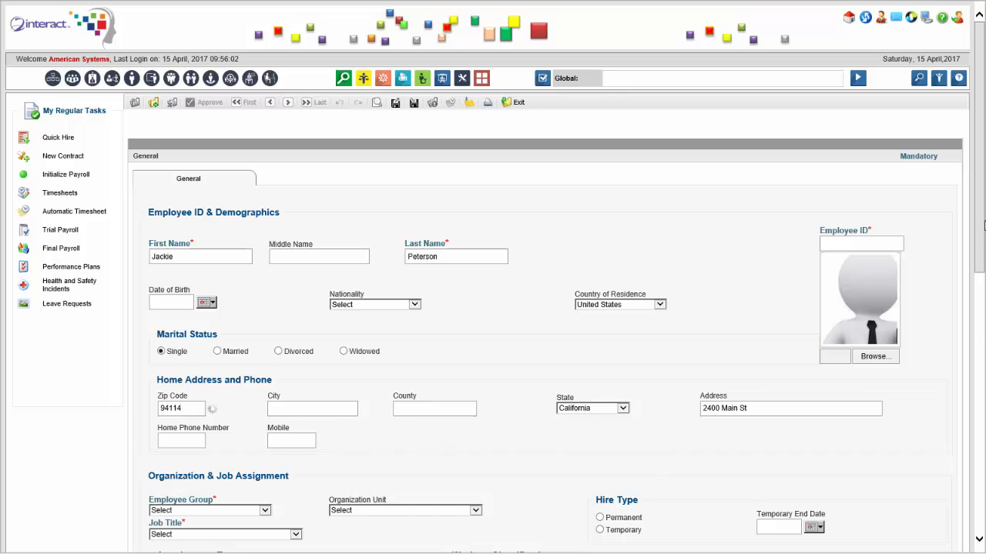
# Assign the employee group Administration Staff, organization unit Accounts Payable Dept and job title Accountant
pyautogui.scroll(-3, 983, 225)
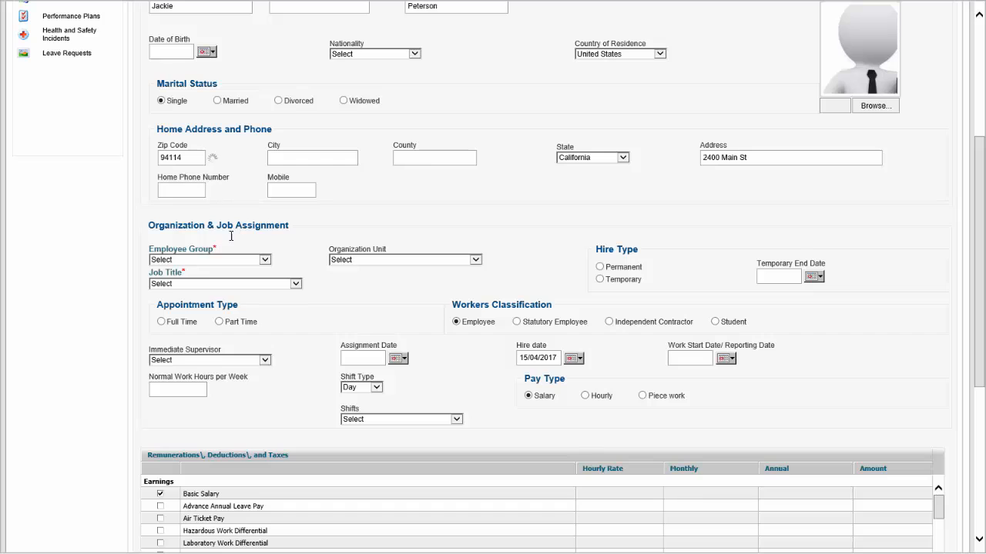
pyautogui.click(247, 260)
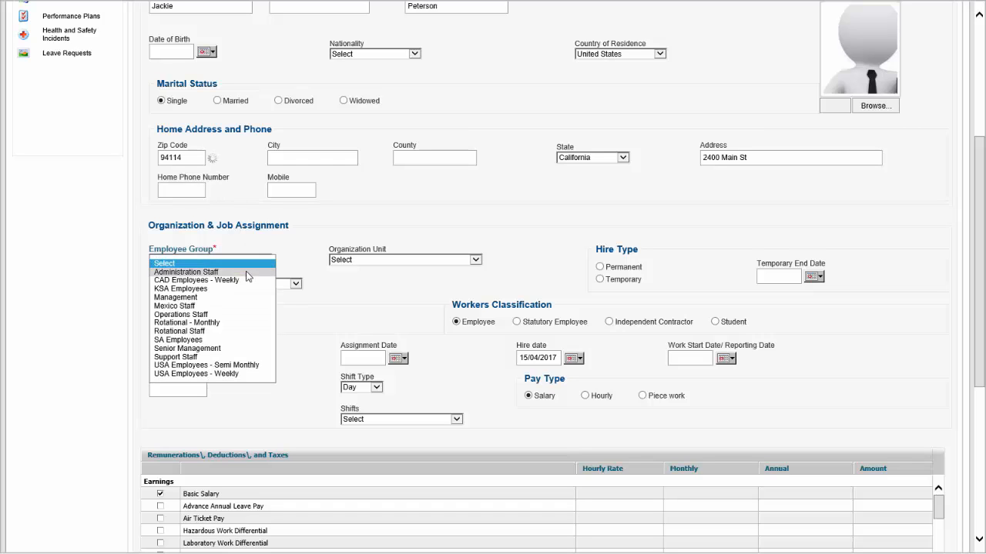
pyautogui.click(247, 273)
pyautogui.click(399, 262)
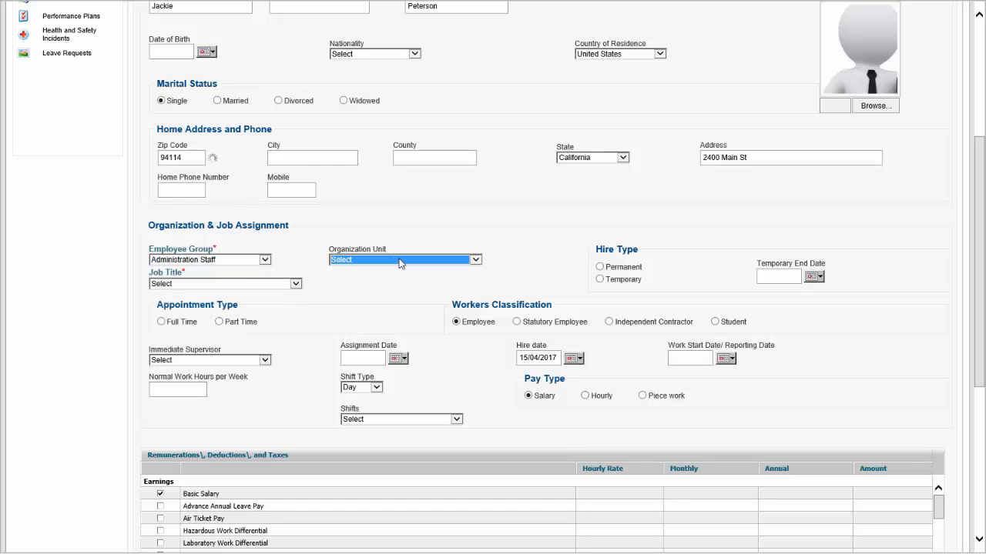
pyautogui.click(400, 260)
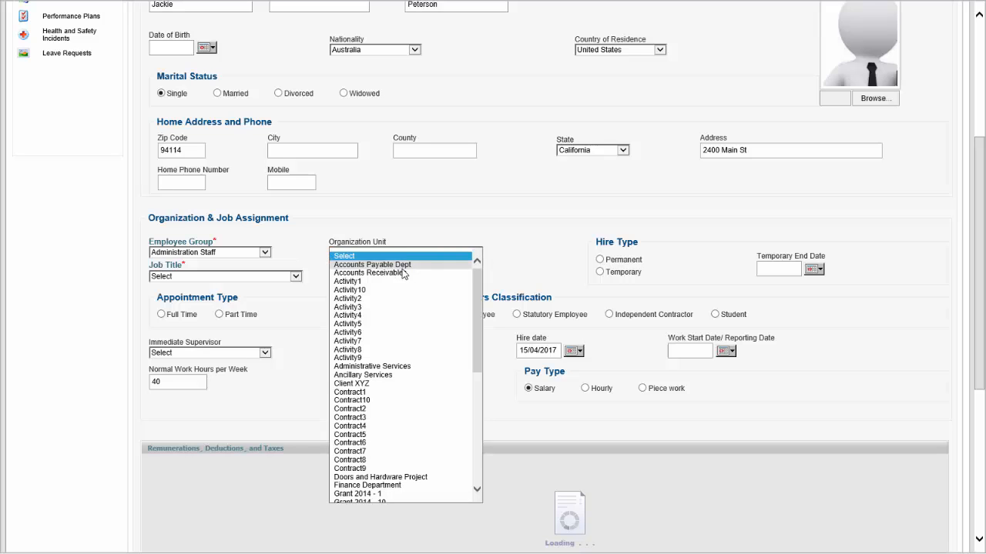
pyautogui.click(402, 266)
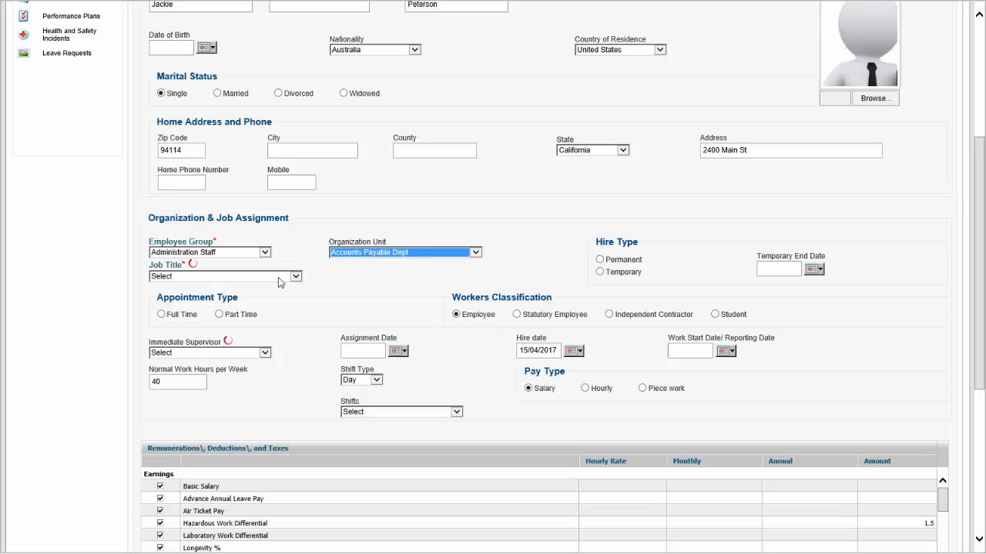
pyautogui.click(278, 279)
pyautogui.click(276, 292)
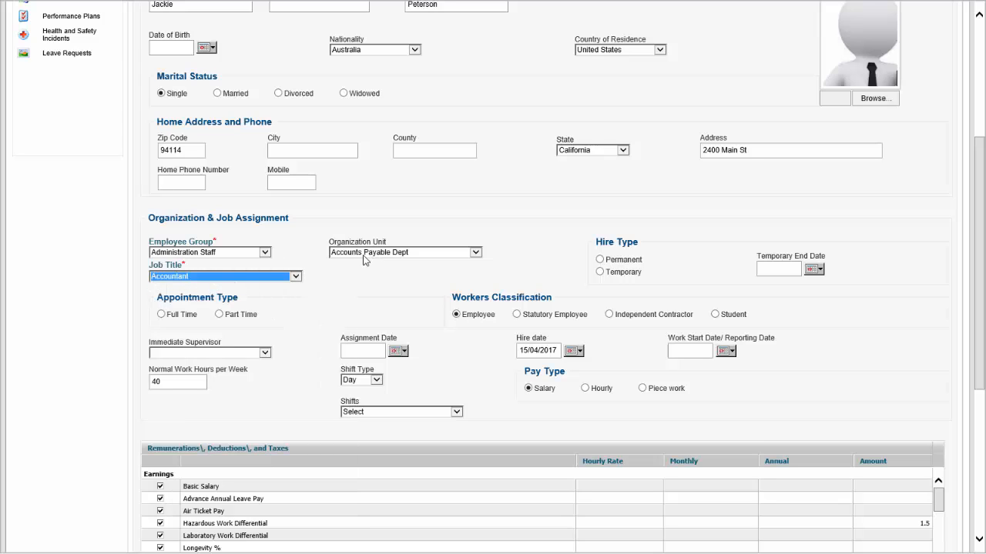
# Set the appointment type to Full Time and choose the employee's immediate supervisor
pyautogui.click(161, 314)
pyautogui.click(222, 354)
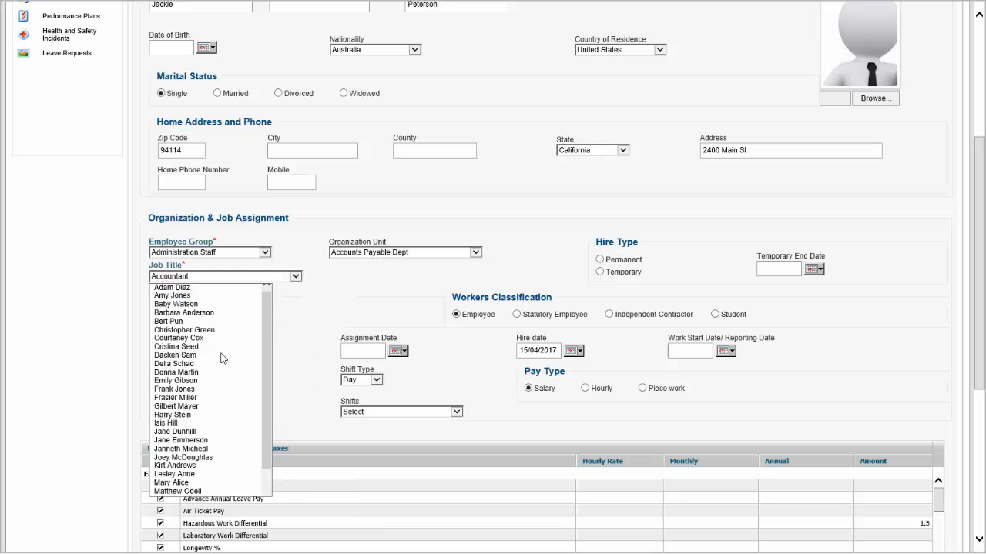
pyautogui.click(183, 312)
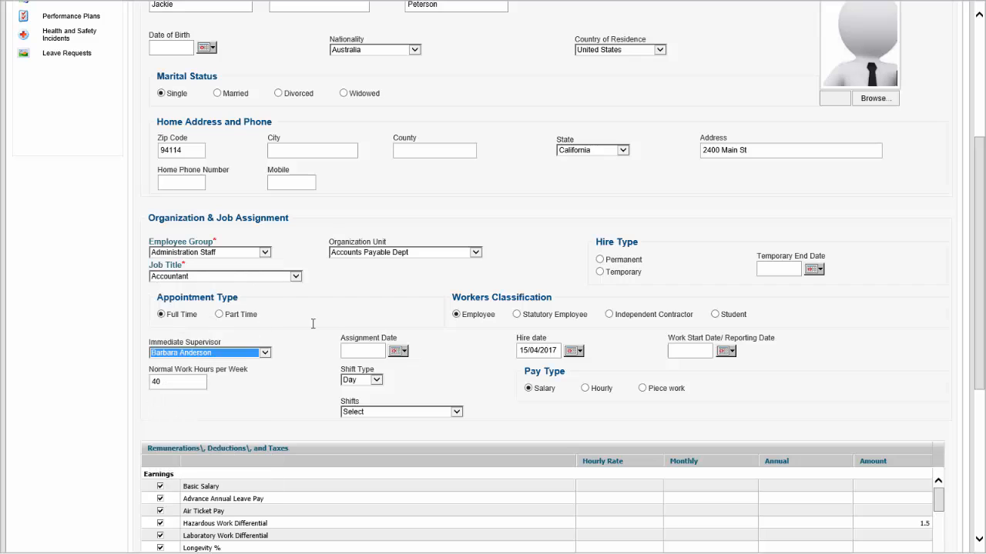
# Set the assignment date, hire date and work start date to 01/04/2017
pyautogui.click(395, 352)
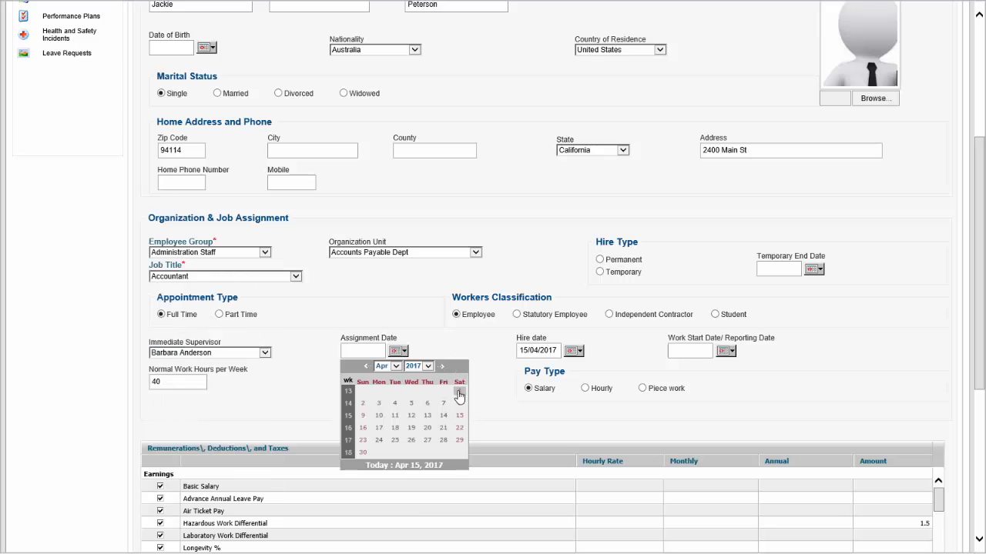
pyautogui.click(478, 392)
pyautogui.click(396, 352)
pyautogui.click(460, 392)
pyautogui.click(574, 355)
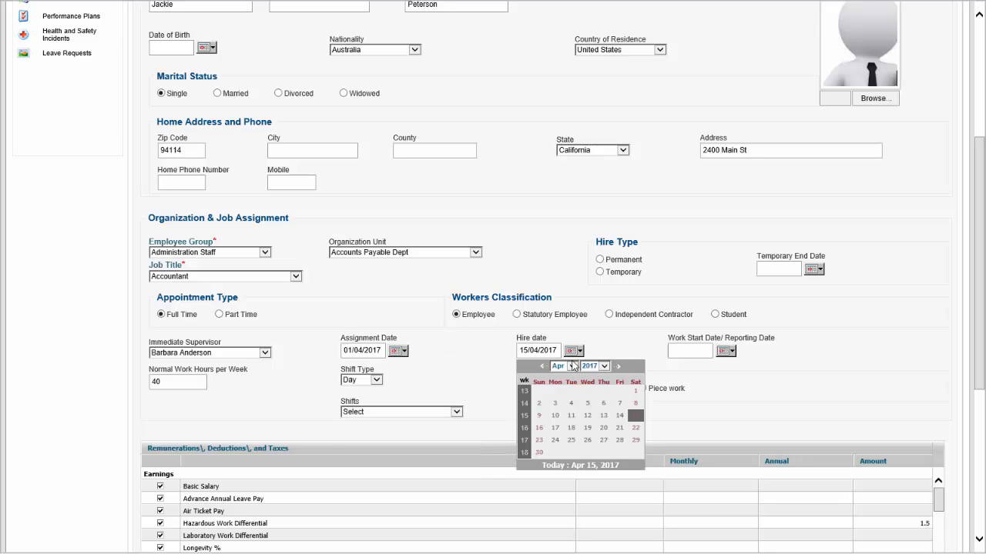
pyautogui.click(634, 392)
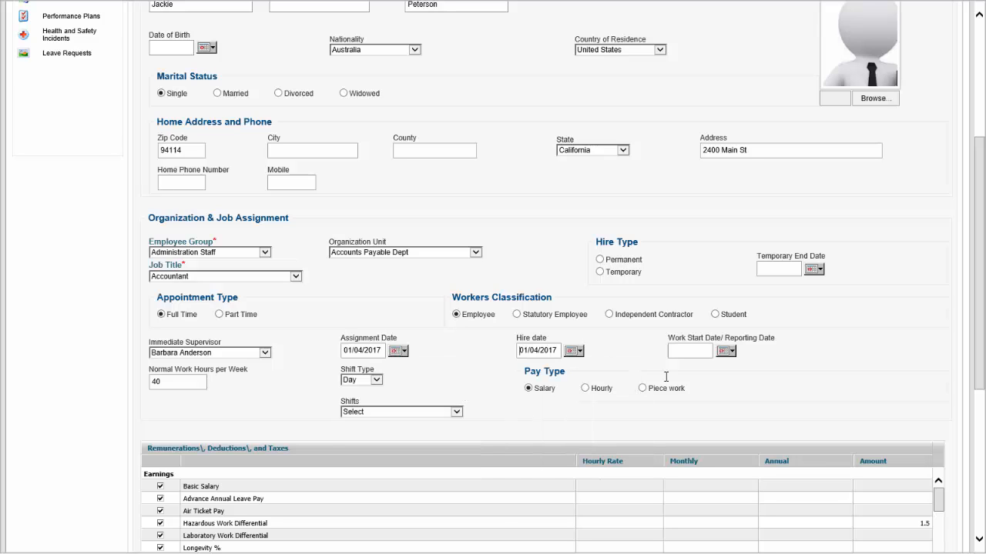
pyautogui.click(728, 352)
pyautogui.click(786, 391)
# Set the home city to San Francisco and choose an employee photo from the applicantPhoto folder
pyautogui.moveTo(982, 295); pyautogui.dragTo(980, 258)
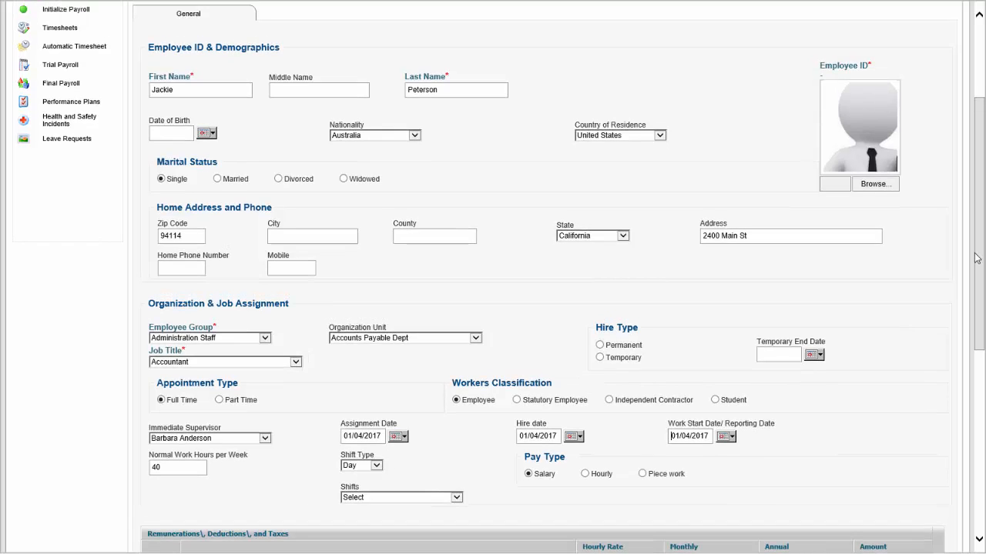
pyautogui.click(288, 235)
pyautogui.write('San Francisco')
pyautogui.click(870, 187)
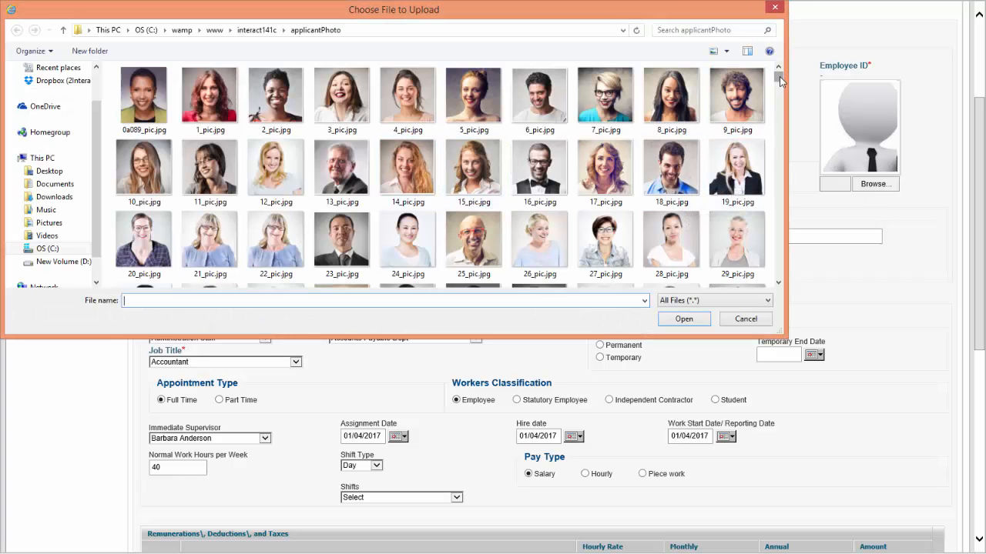
pyautogui.doubleClick(670, 242)
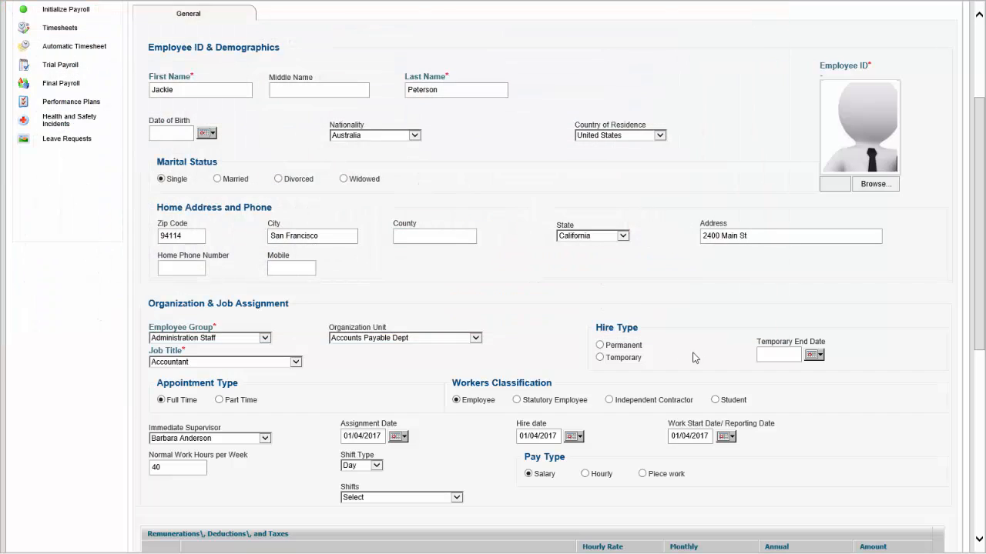
# Enter a monthly amount of 4500 for Basic Salary in the new employee's earnings and review the remaining pay items
pyautogui.scroll(-5, 976, 162)
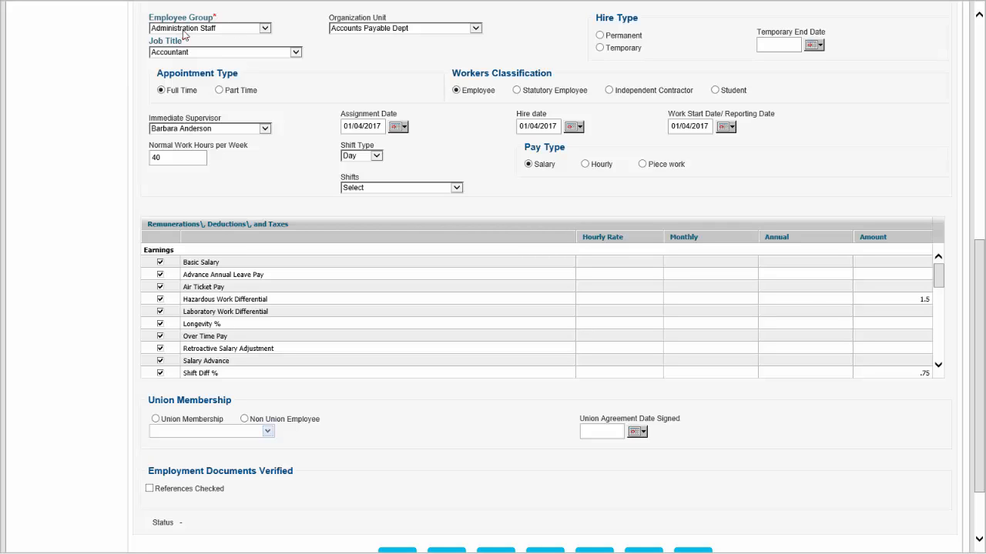
pyautogui.click(698, 263)
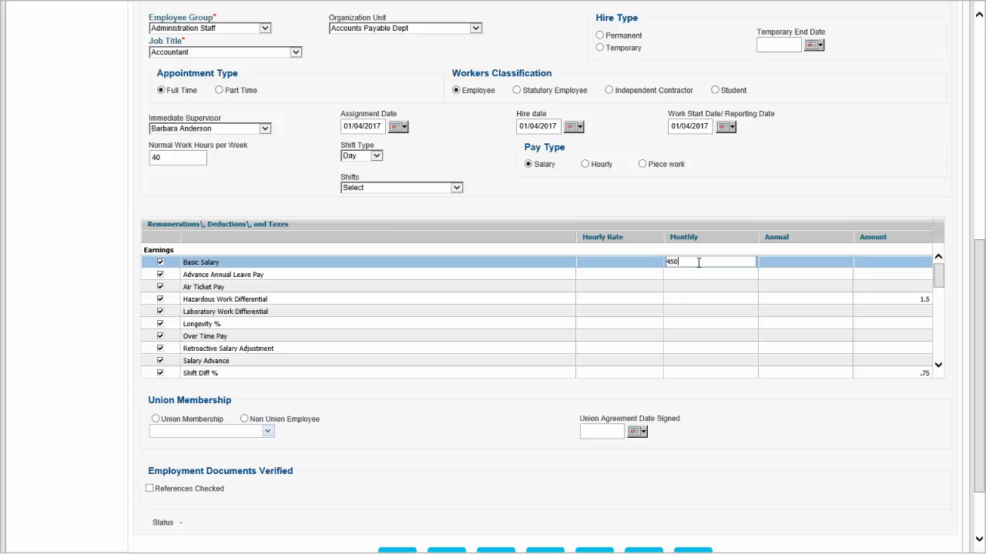
pyautogui.press('Return')
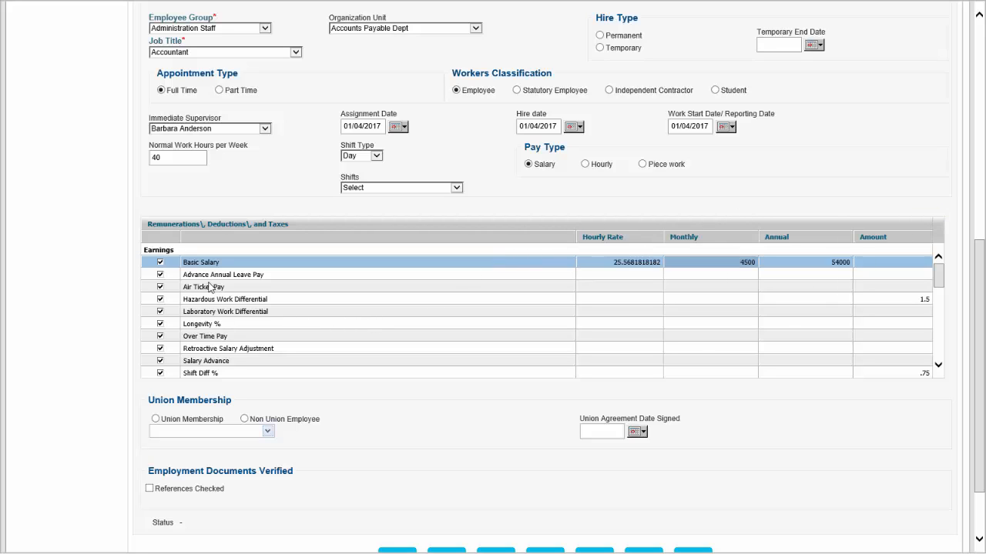
pyautogui.moveTo(938, 280)
pyautogui.mouseDown()
pyautogui.moveTo(936, 348)
pyautogui.moveTo(947, 275)
pyautogui.mouseUp()
pyautogui.scroll(-2, 981, 264)
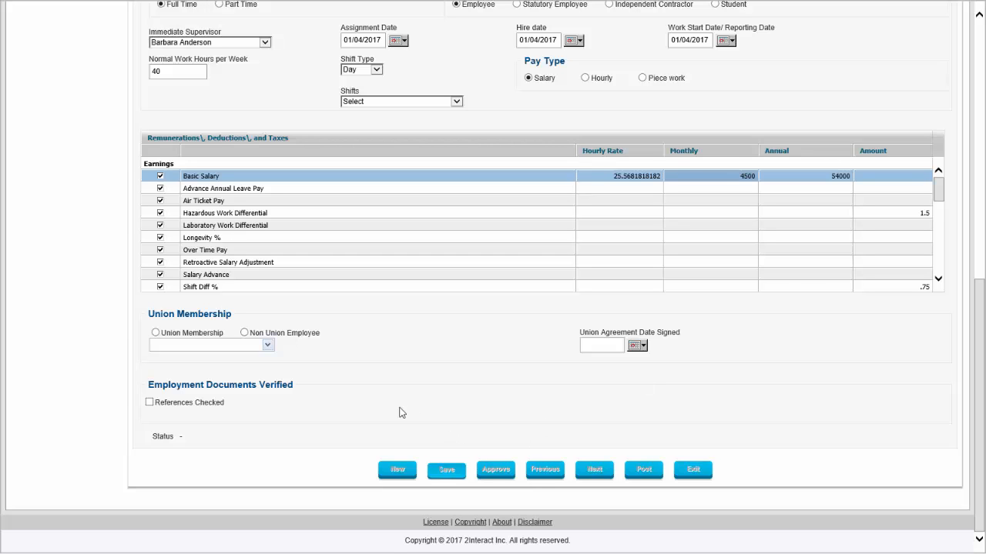
# Set the hire type to Permanent and save the quick hire record
pyautogui.scroll(2, 386, 412)
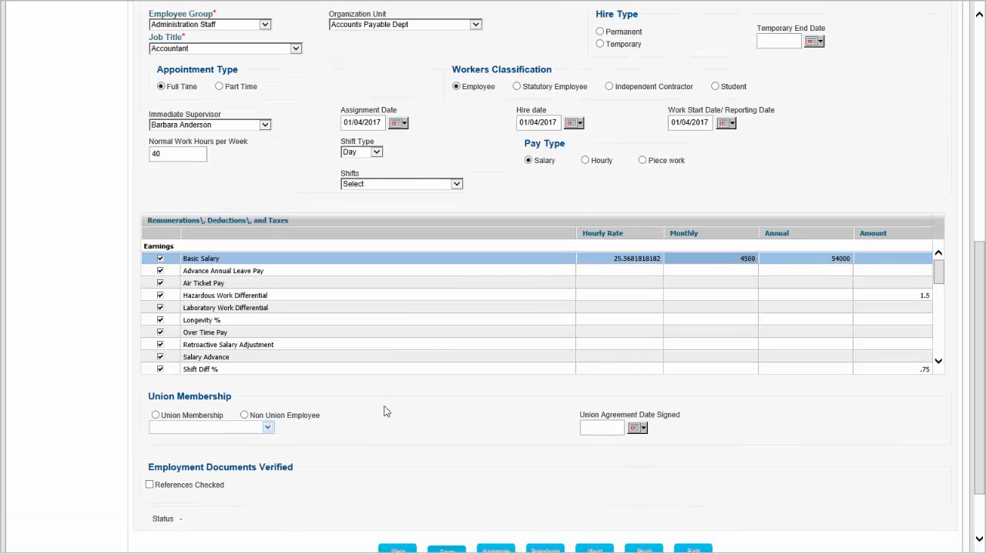
pyautogui.scroll(-2, 386, 412)
pyautogui.scroll(12, 385, 407)
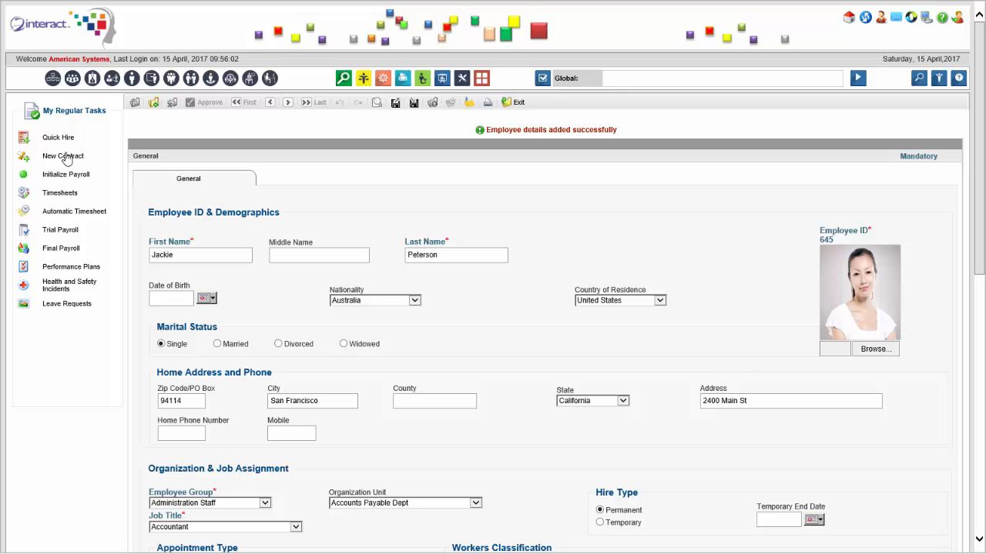
# Start a new contract and enter the employee's first name and family name
pyautogui.click(66, 156)
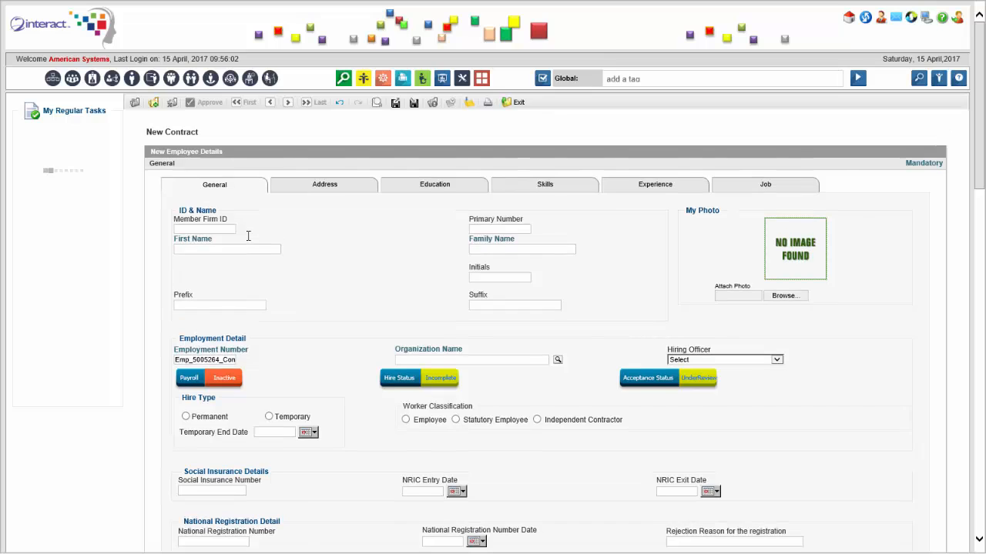
pyautogui.click(251, 247)
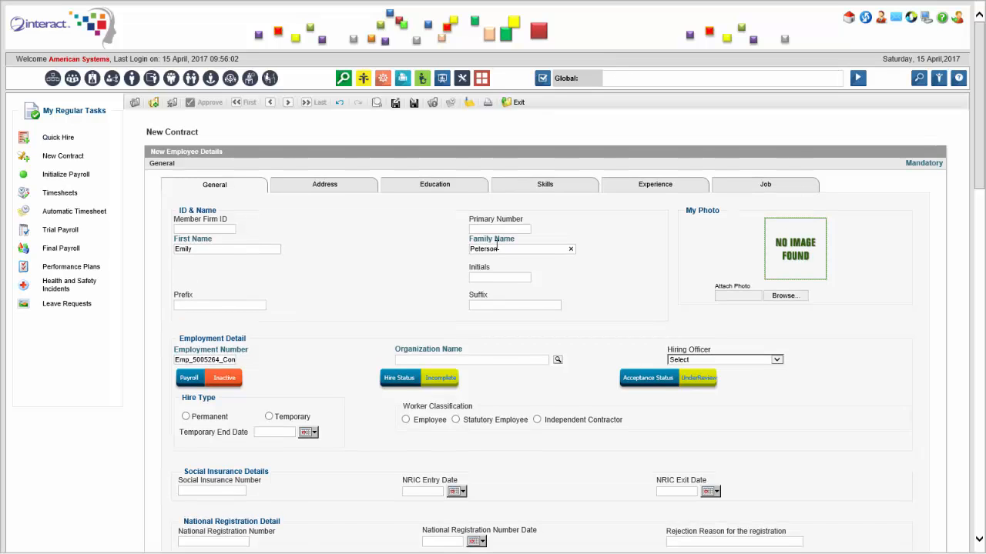
# Attach the photo 8_pic.jpg to the contract and set its organization to Accounts Receivables
pyautogui.click(791, 298)
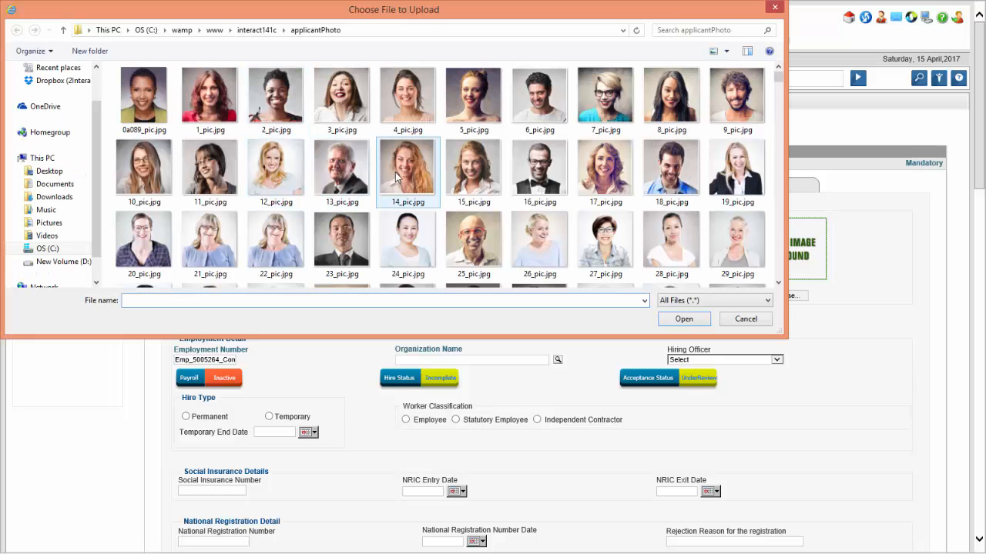
pyautogui.doubleClick(660, 114)
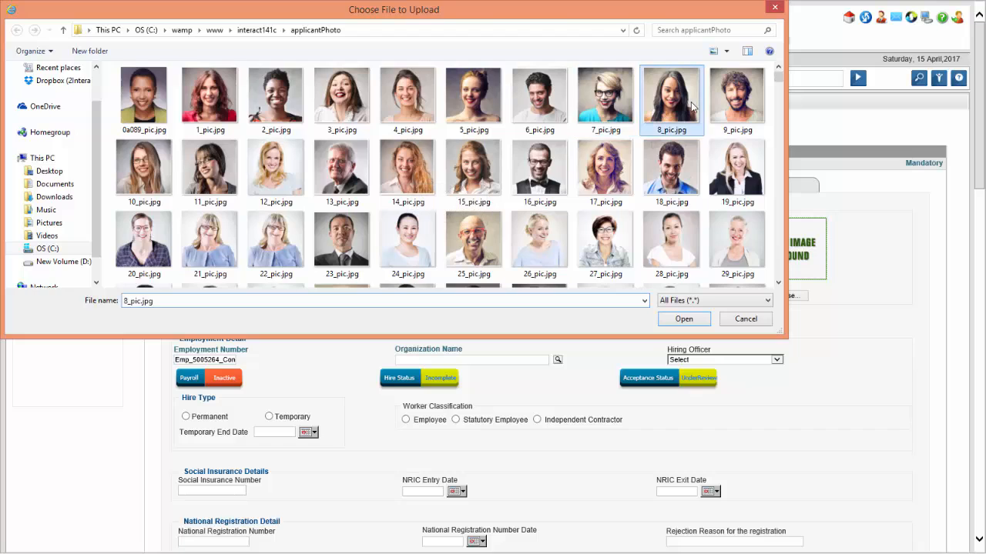
pyautogui.click(559, 360)
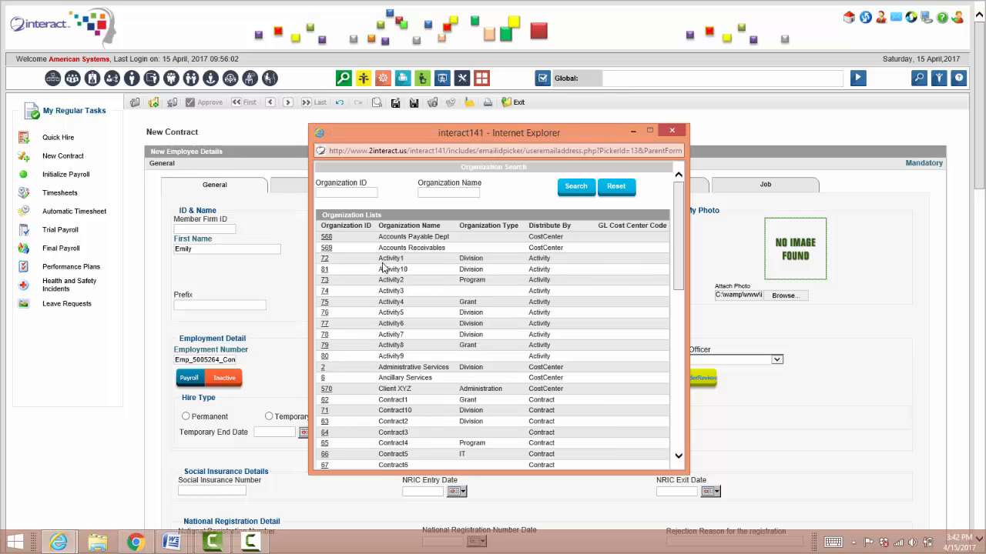
pyautogui.click(327, 248)
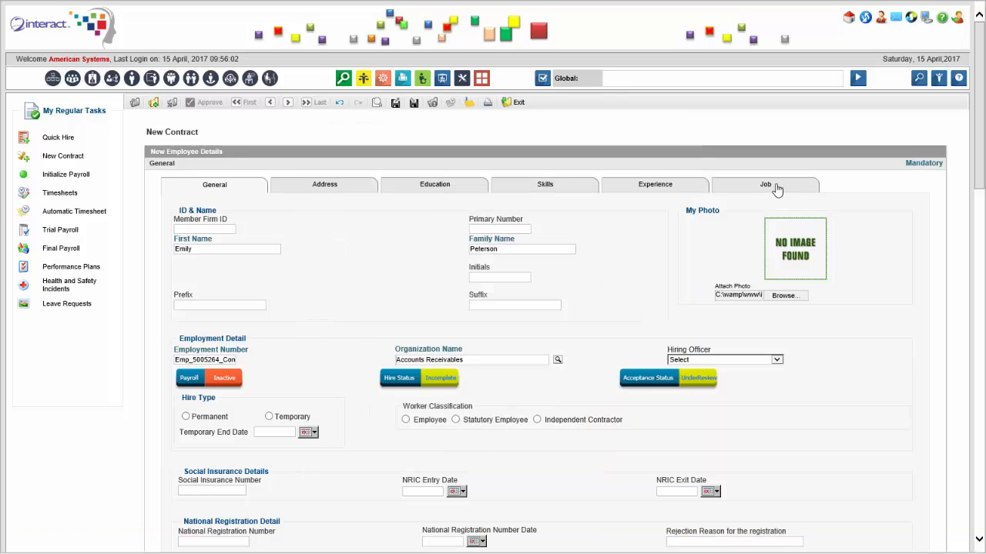
# Add a primary job to the contract with the job title Accountant
pyautogui.moveTo(980, 241); pyautogui.dragTo(984, 154)
pyautogui.click(803, 189)
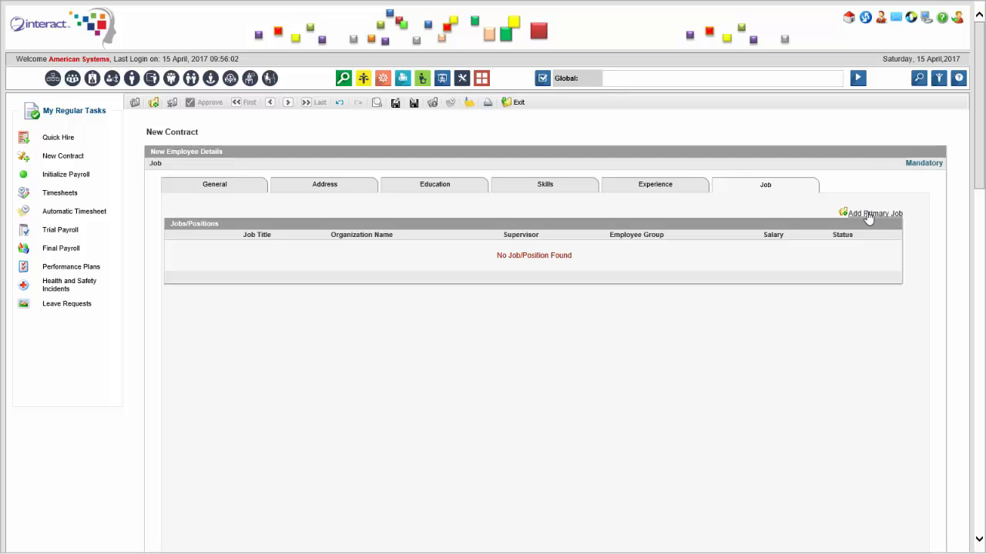
pyautogui.click(868, 215)
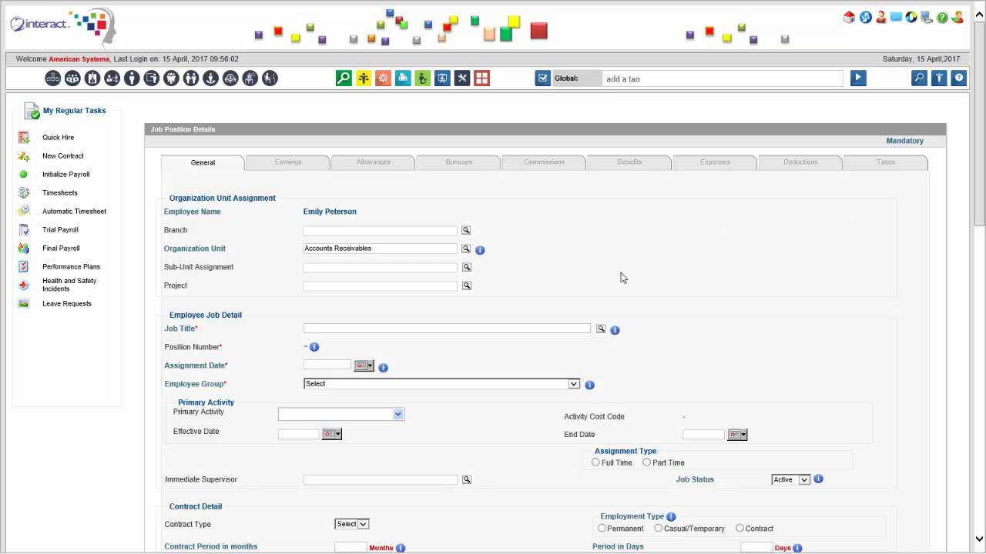
pyautogui.click(601, 331)
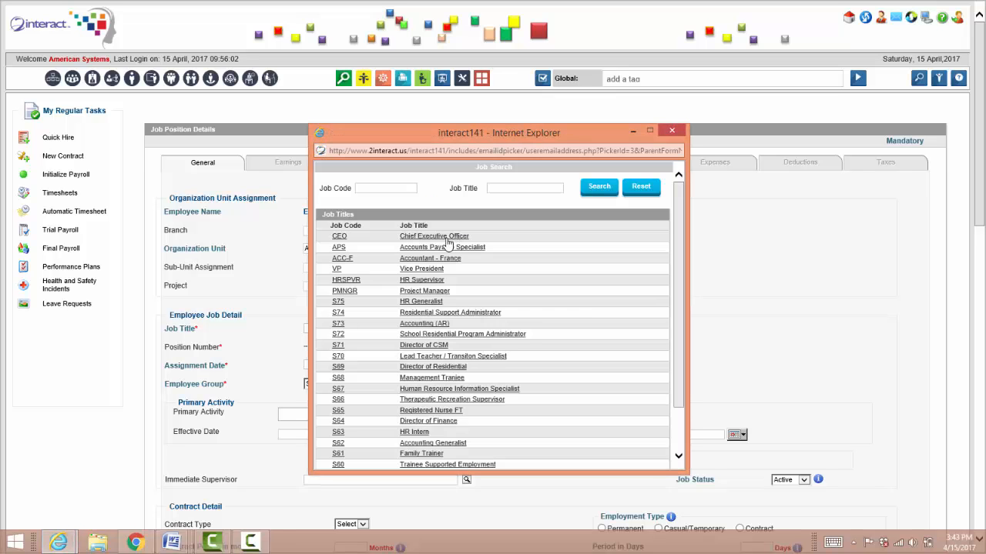
pyautogui.click(429, 268)
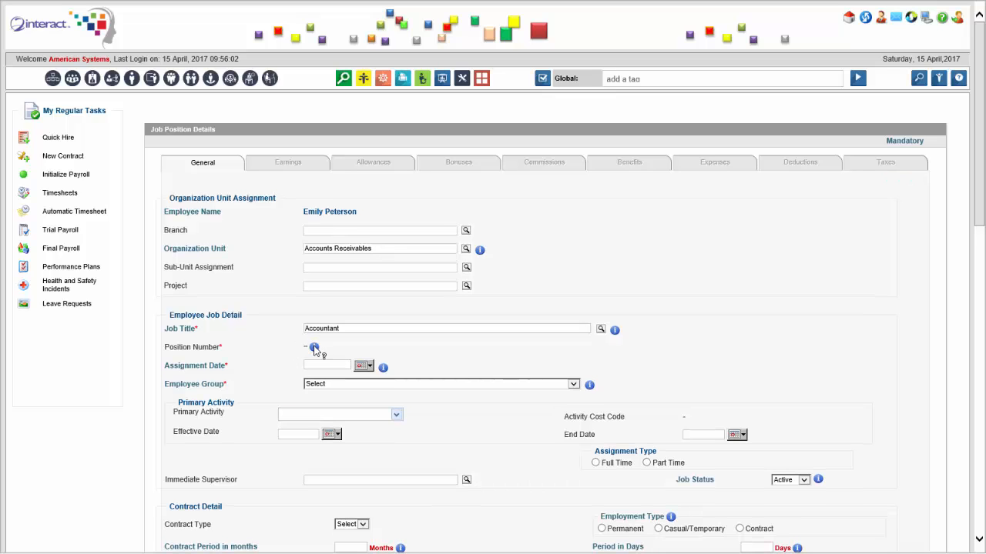
# Set the job's assignment date to 01/04/2017 and its employee group to Administration Staff
pyautogui.click(369, 366)
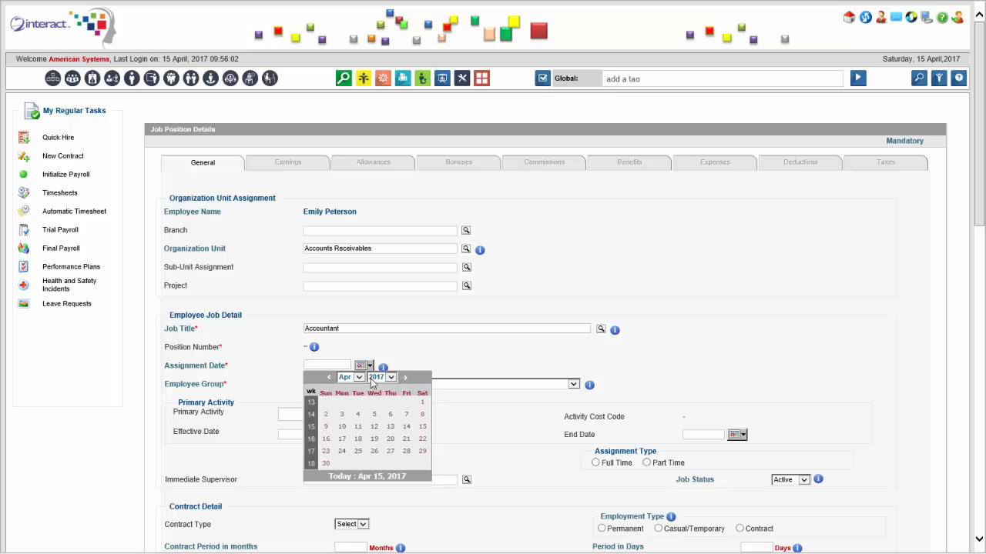
pyautogui.click(422, 402)
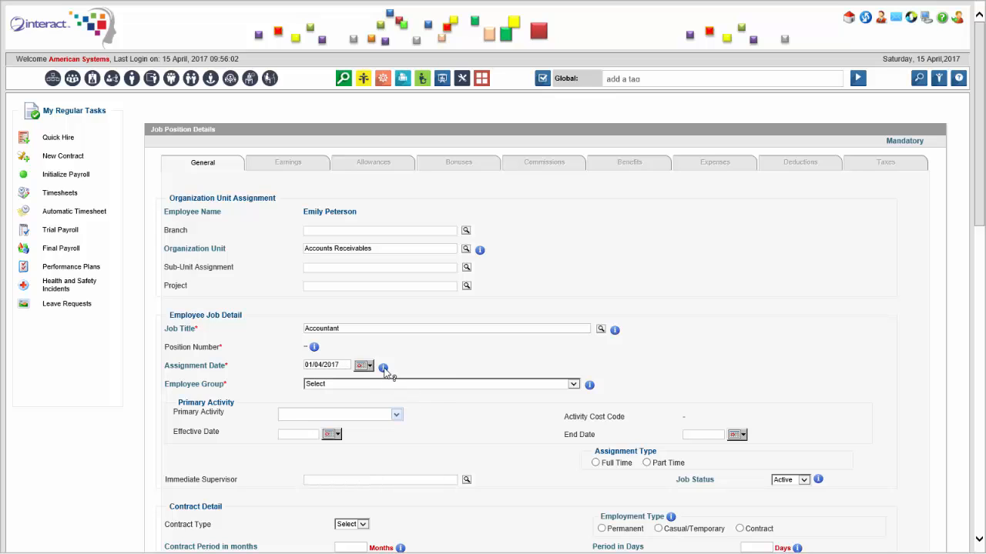
pyautogui.click(454, 384)
pyautogui.click(462, 393)
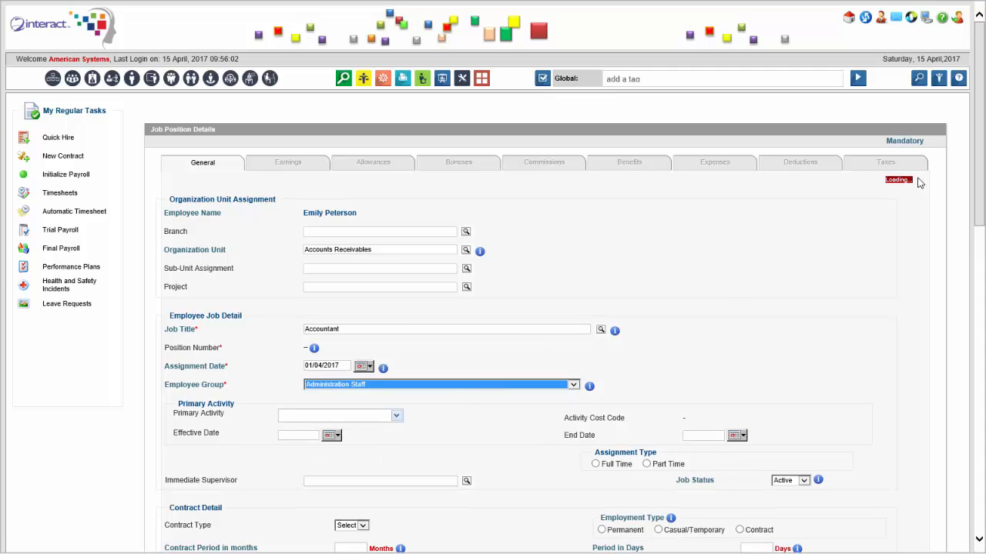
# Choose the immediate supervisor and set the contract type to Full Time Employment_Married
pyautogui.moveTo(983, 187); pyautogui.dragTo(973, 293)
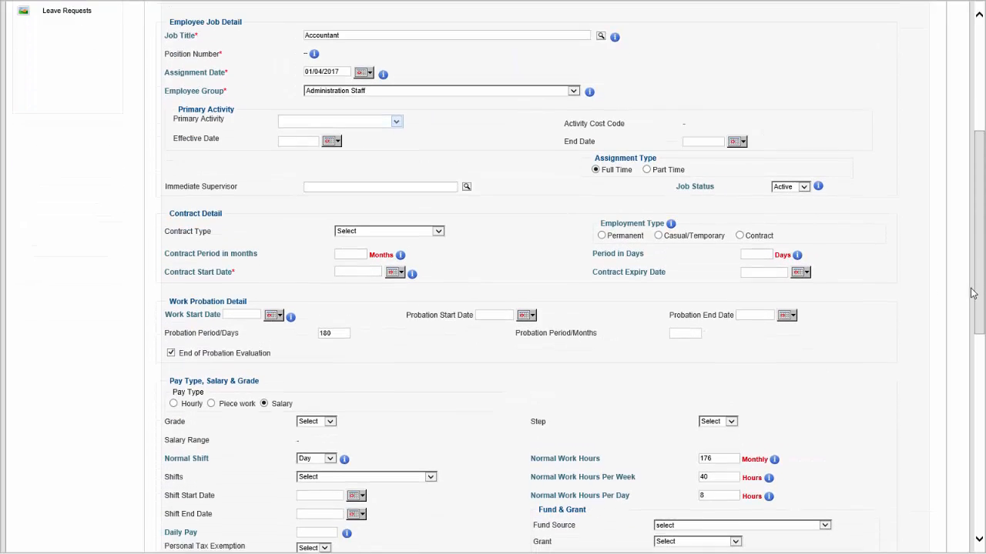
pyautogui.click(465, 186)
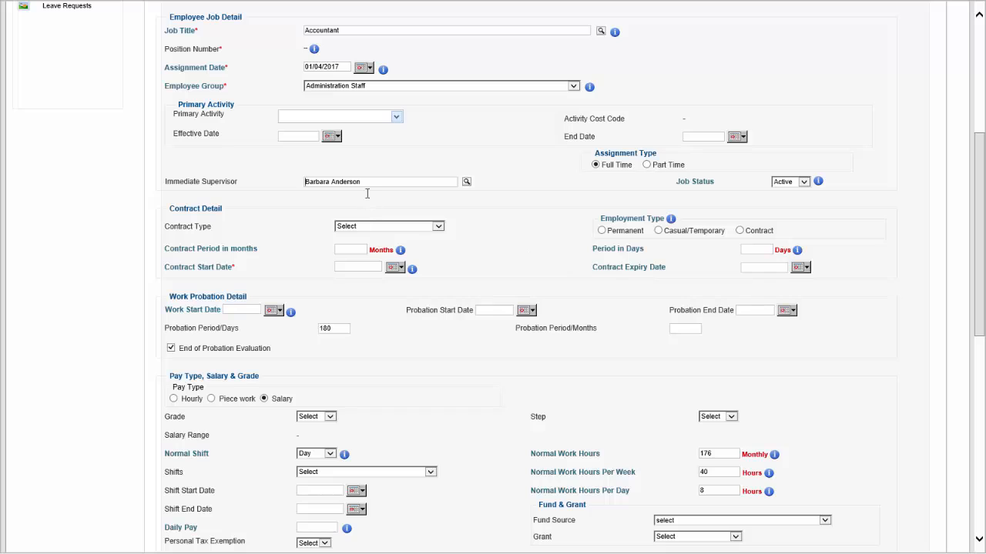
pyautogui.click(405, 225)
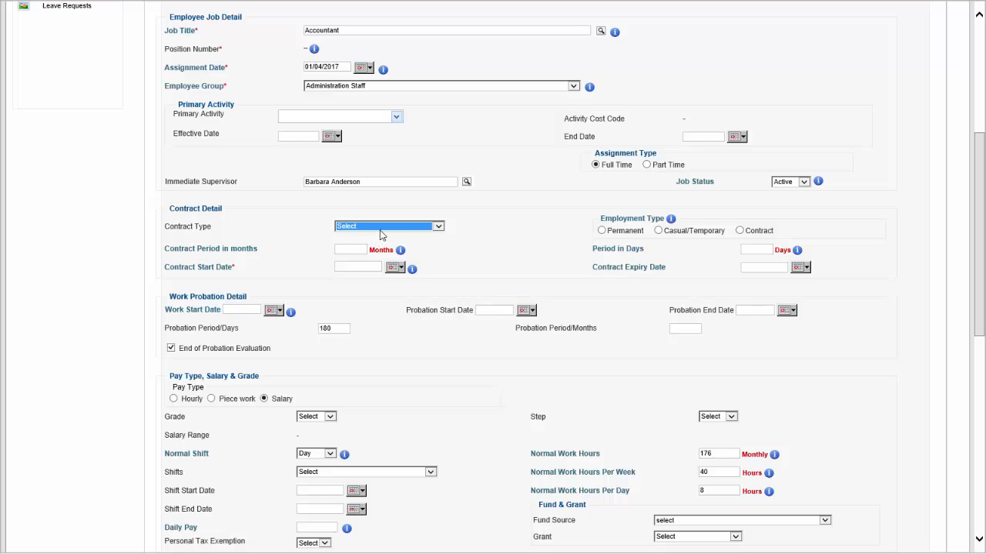
pyautogui.click(437, 228)
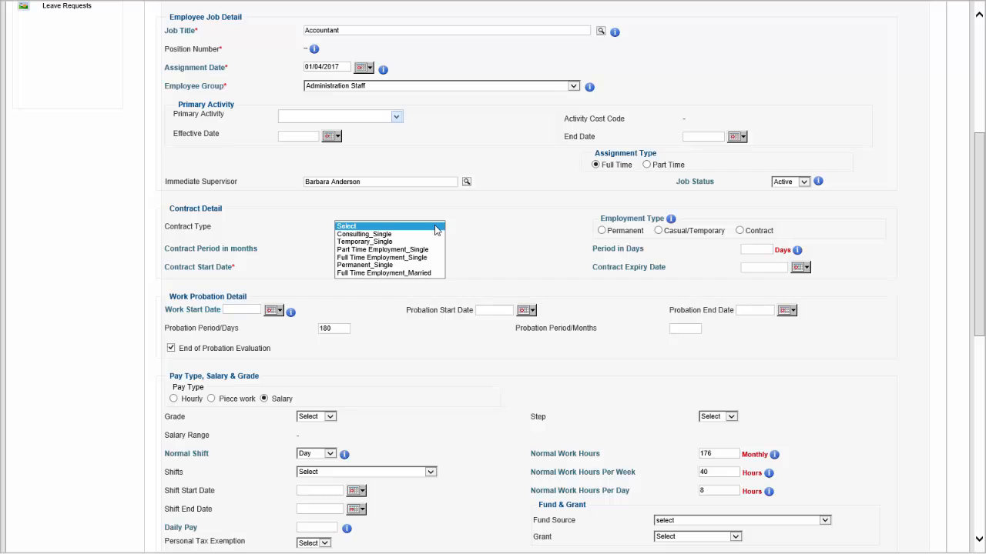
pyautogui.click(422, 274)
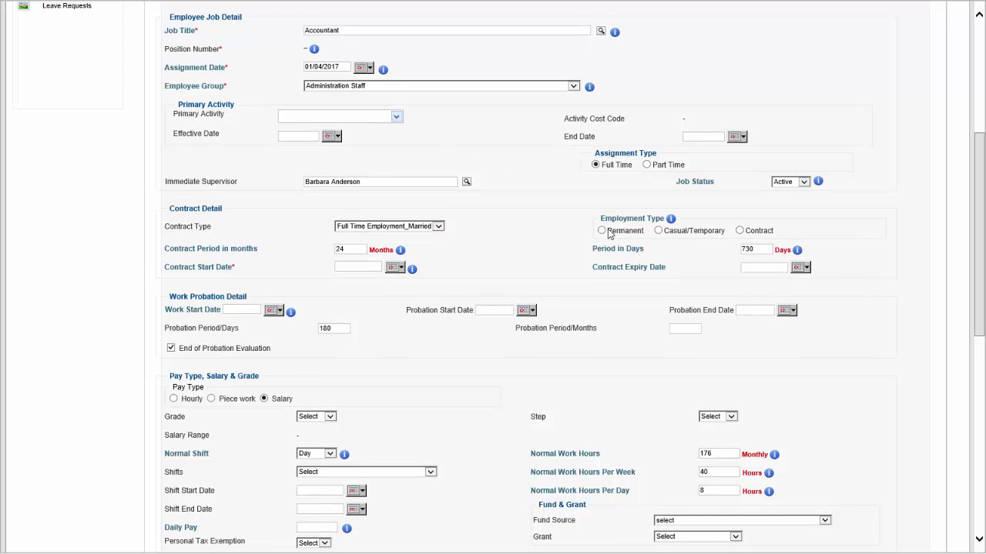
# Set both the contract start date and the probation start date to 01/04/2017
pyautogui.click(395, 268)
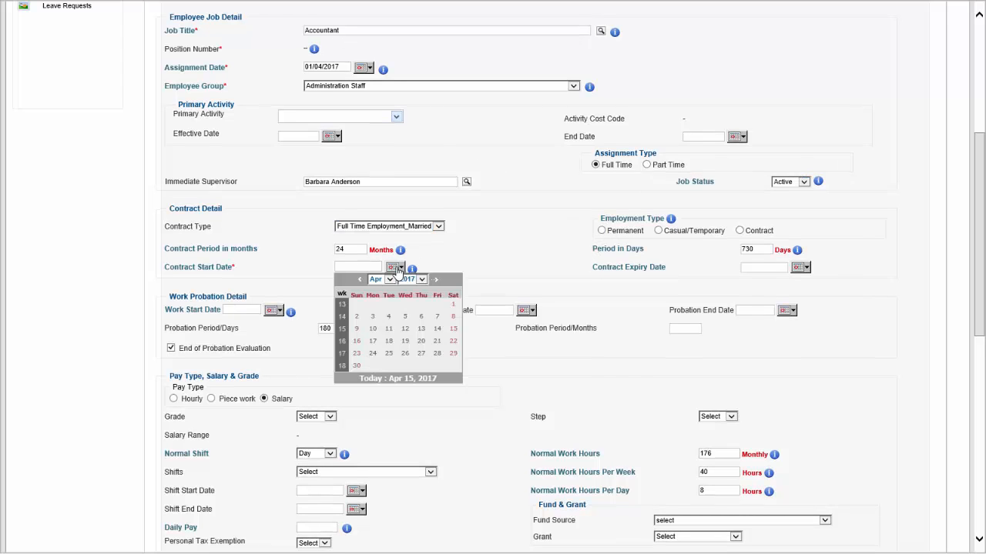
pyautogui.click(454, 305)
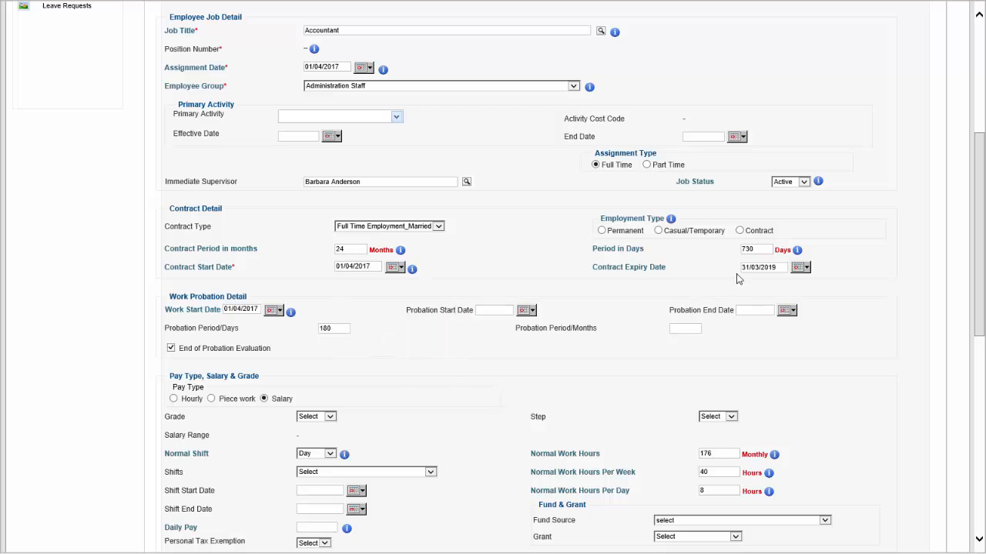
pyautogui.click(531, 311)
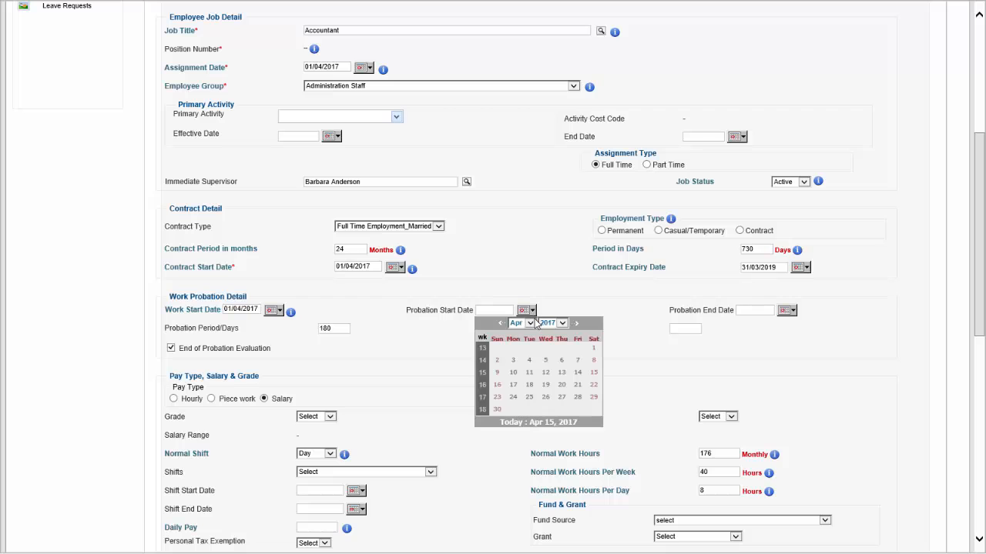
pyautogui.click(591, 349)
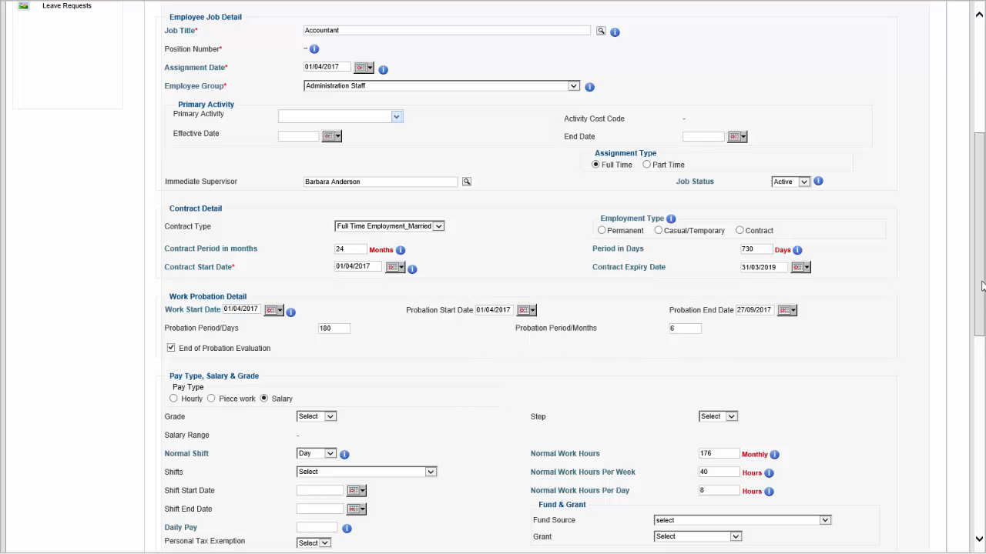
# Set the monthly basic salary to 5200 and add the job position to the employee's contract
pyautogui.scroll(-5, 787, 366)
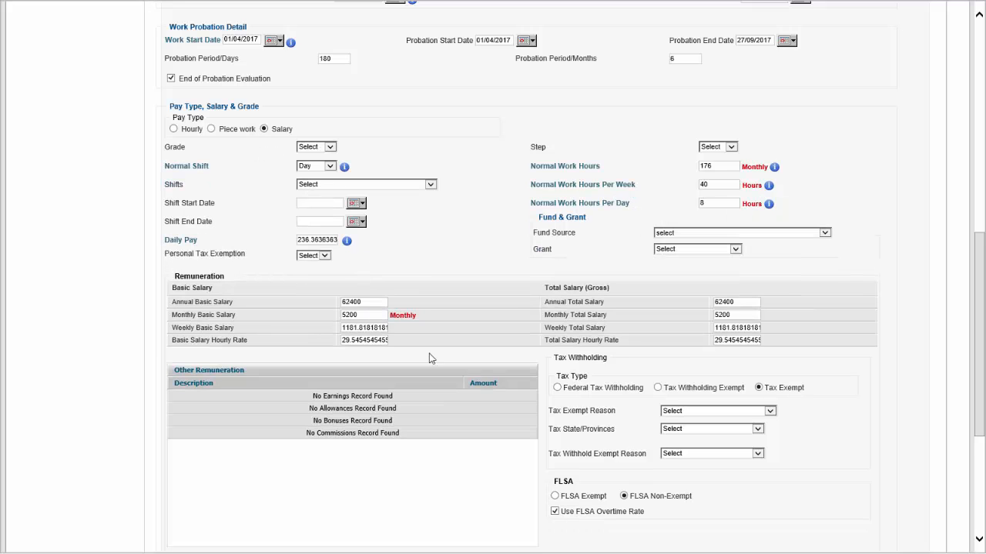
pyautogui.moveTo(981, 303); pyautogui.dragTo(982, 376)
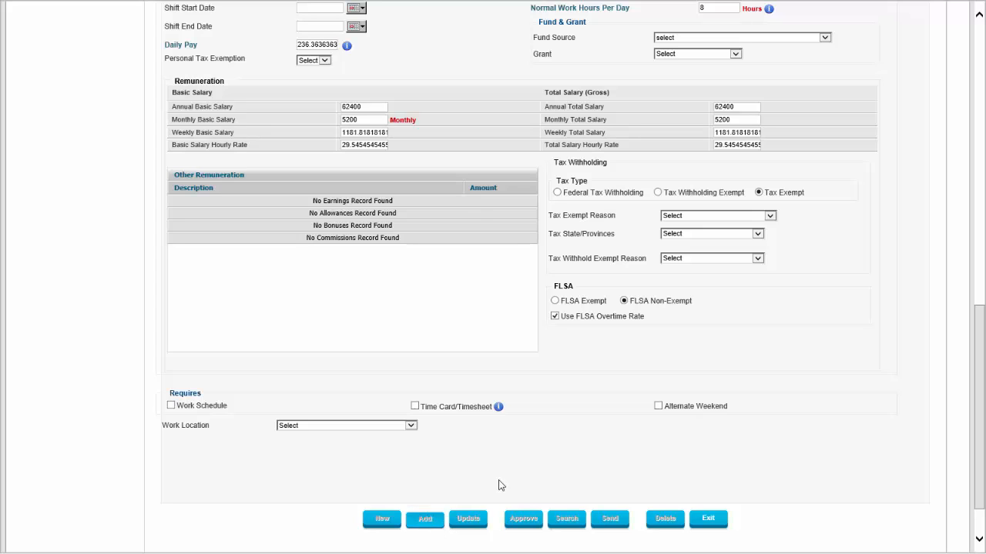
pyautogui.scroll(7, 580, 425)
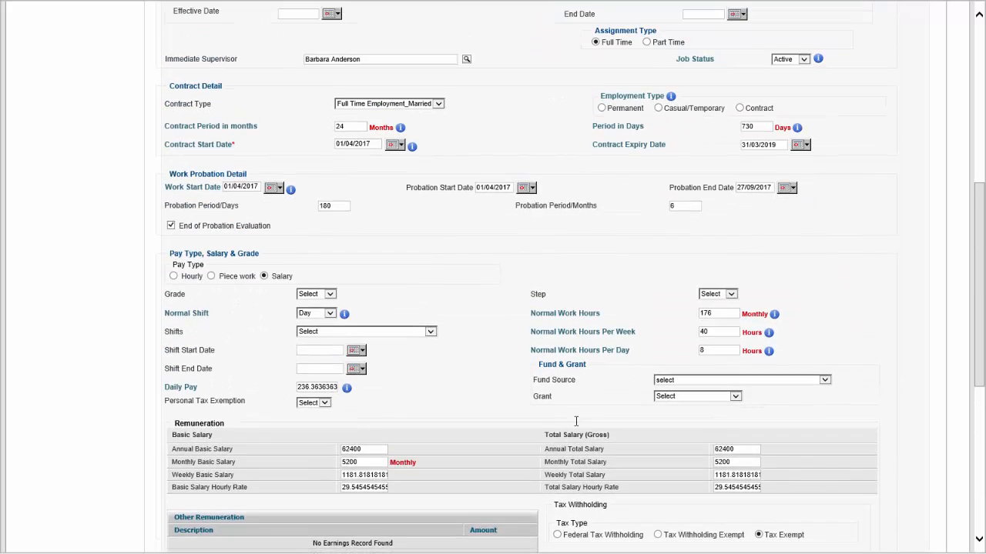
pyautogui.scroll(3, 575, 421)
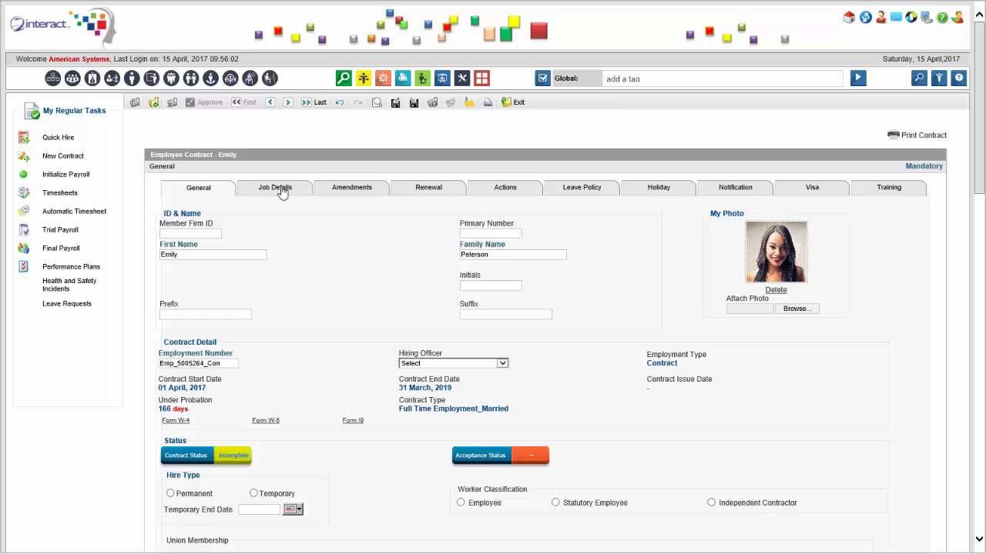
# Open the allowances of the employee's job position and remove the House Rent Allowance
pyautogui.click(283, 196)
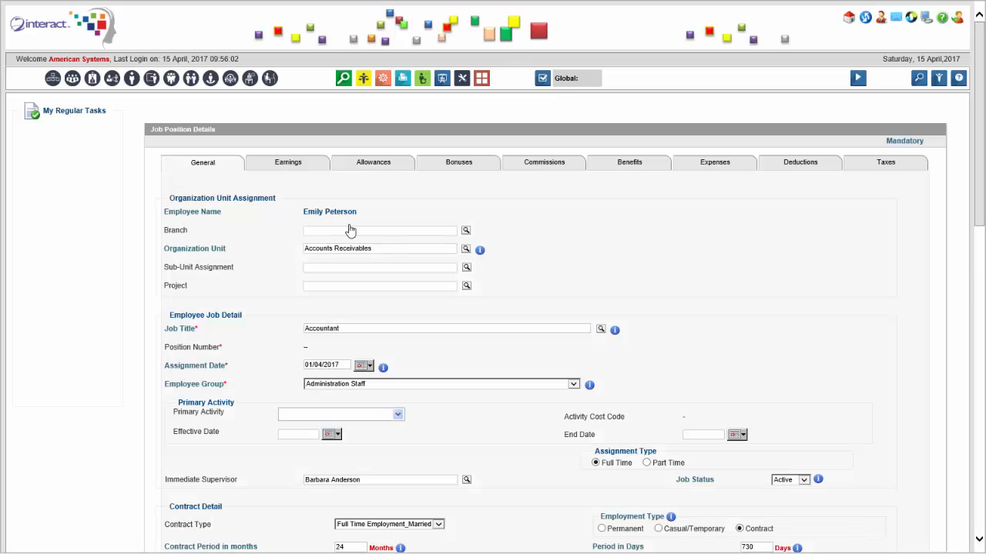
pyautogui.click(377, 165)
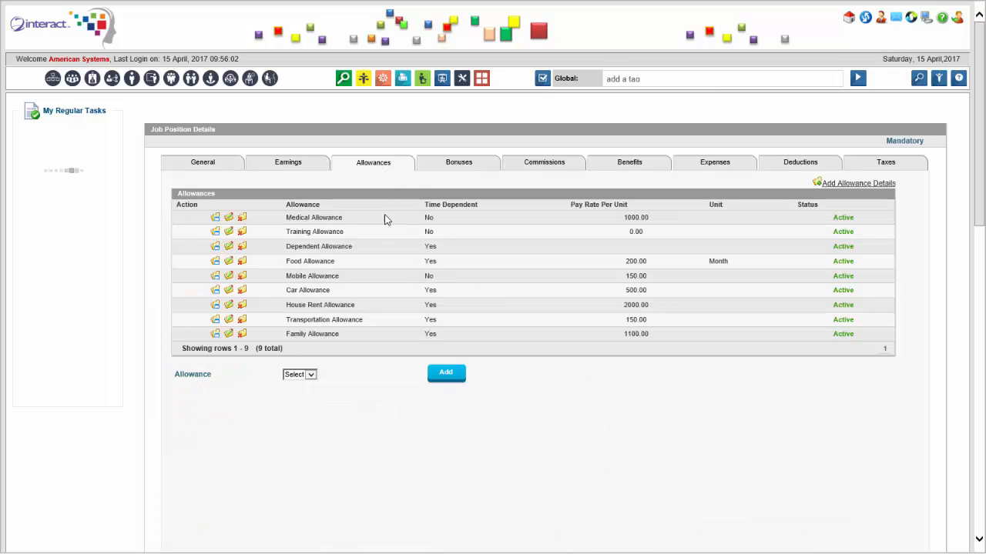
pyautogui.click(241, 319)
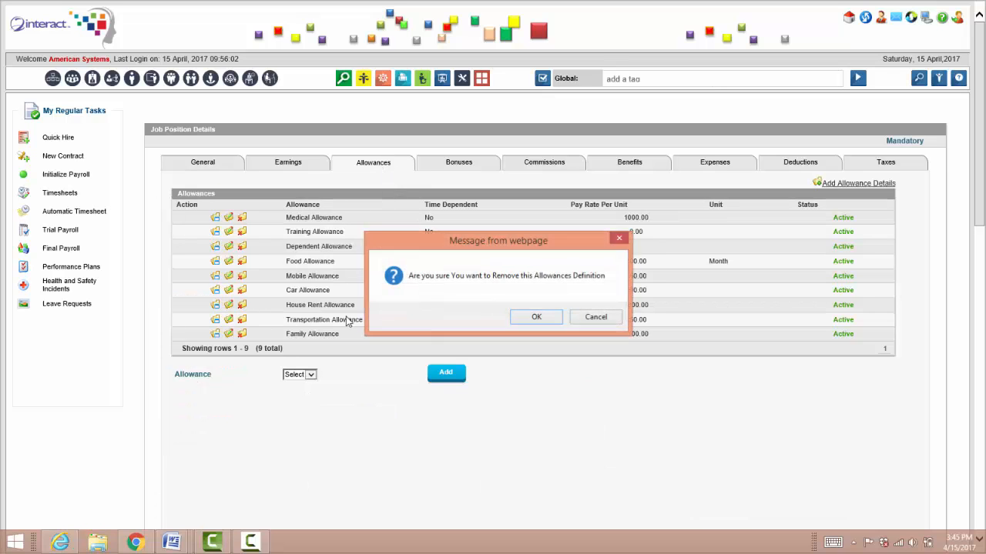
pyautogui.click(533, 320)
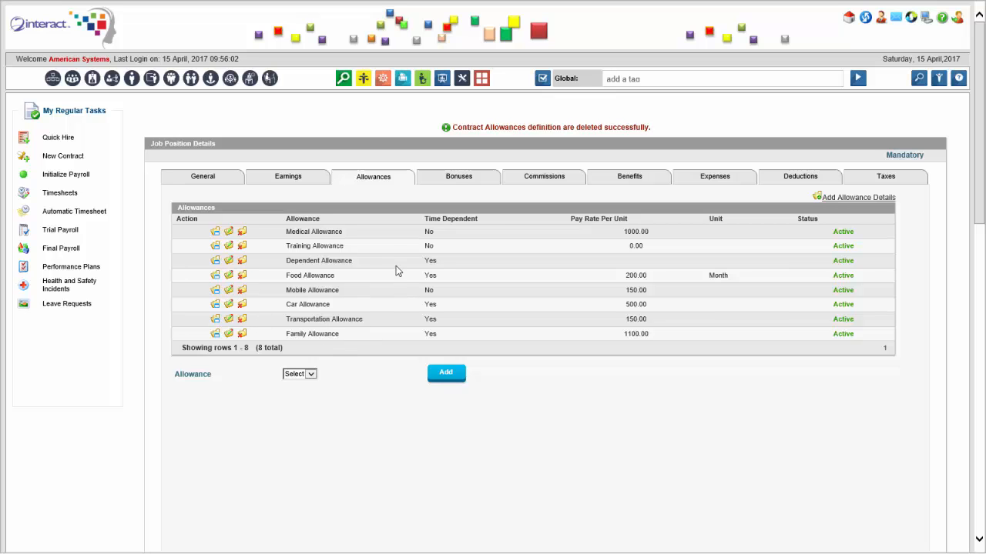
# Check the remuneration in the job position's general details, then exit to the employee contract's general section
pyautogui.click(226, 182)
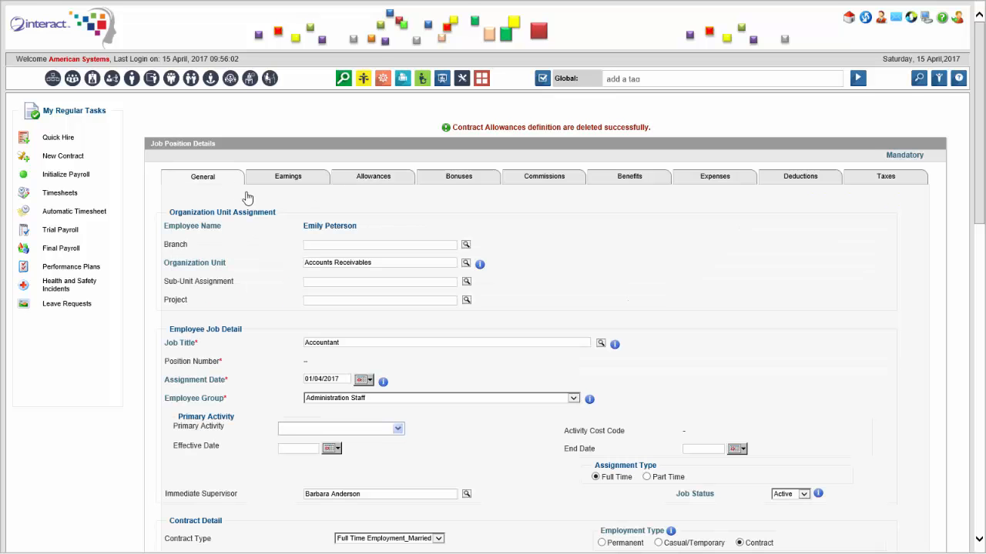
pyautogui.scroll(-1, 550, 268)
pyautogui.scroll(-10, 550, 267)
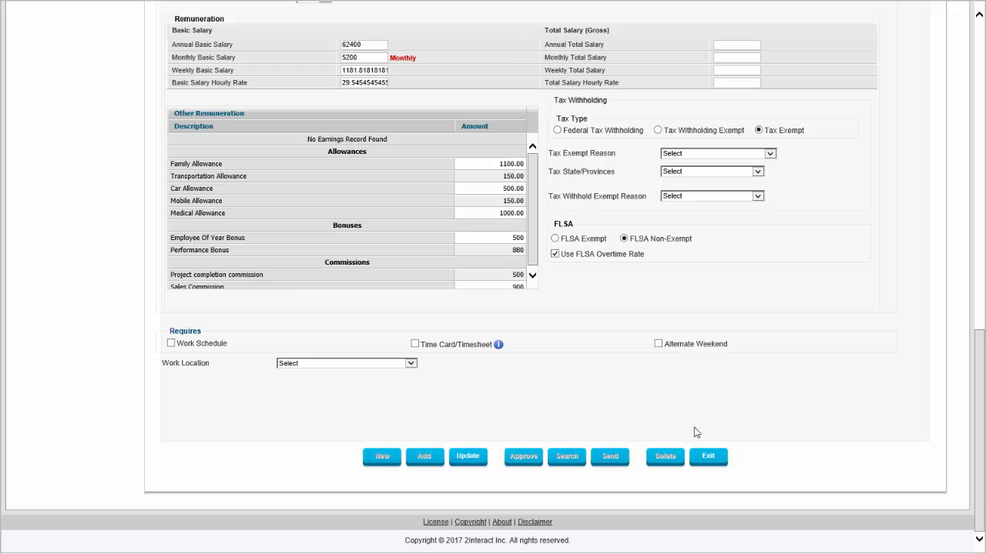
pyautogui.click(709, 457)
pyautogui.click(430, 319)
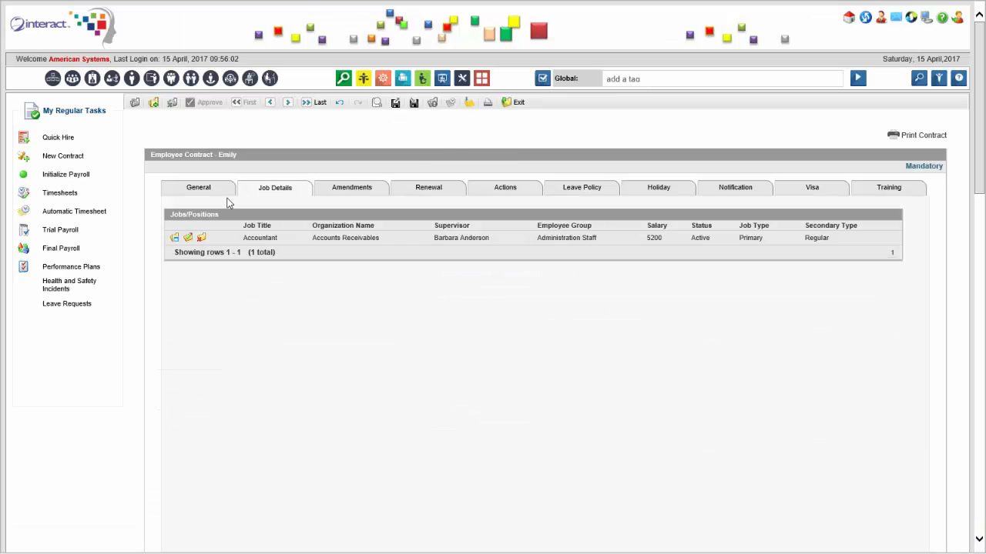
pyautogui.click(224, 193)
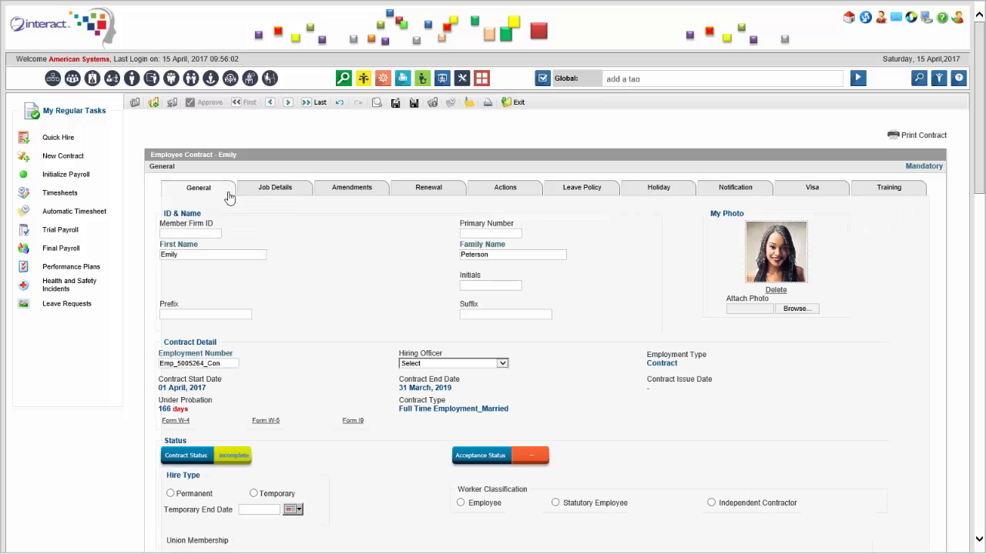
# Preview the printable employment contract, examine the clause on job title and responsibilities, and close the preview
pyautogui.click(907, 137)
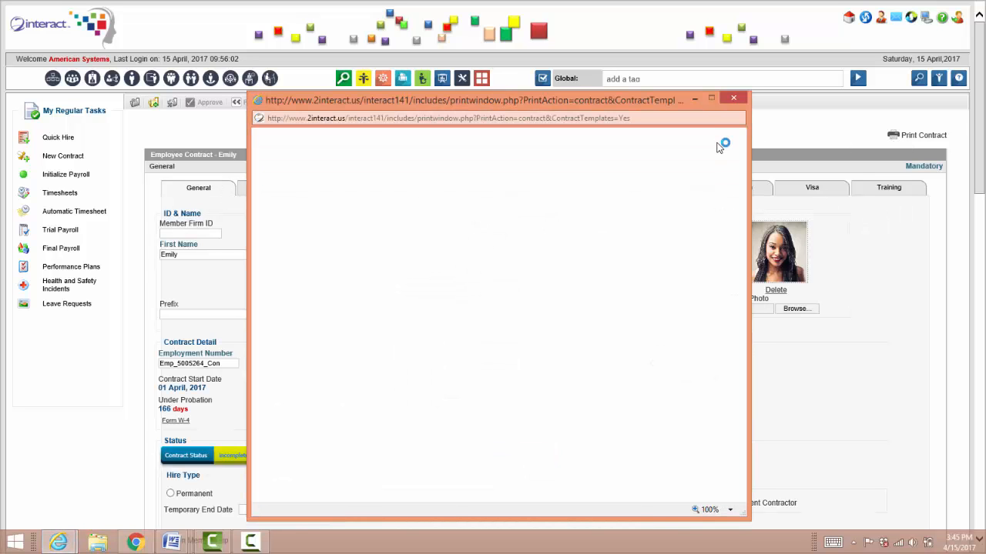
pyautogui.moveTo(740, 171); pyautogui.dragTo(743, 100)
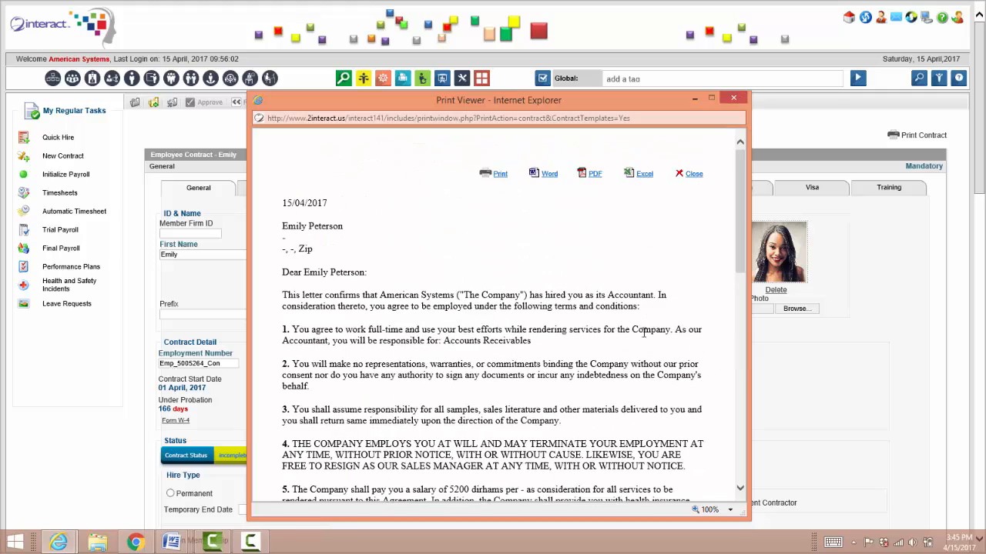
pyautogui.doubleClick(315, 343)
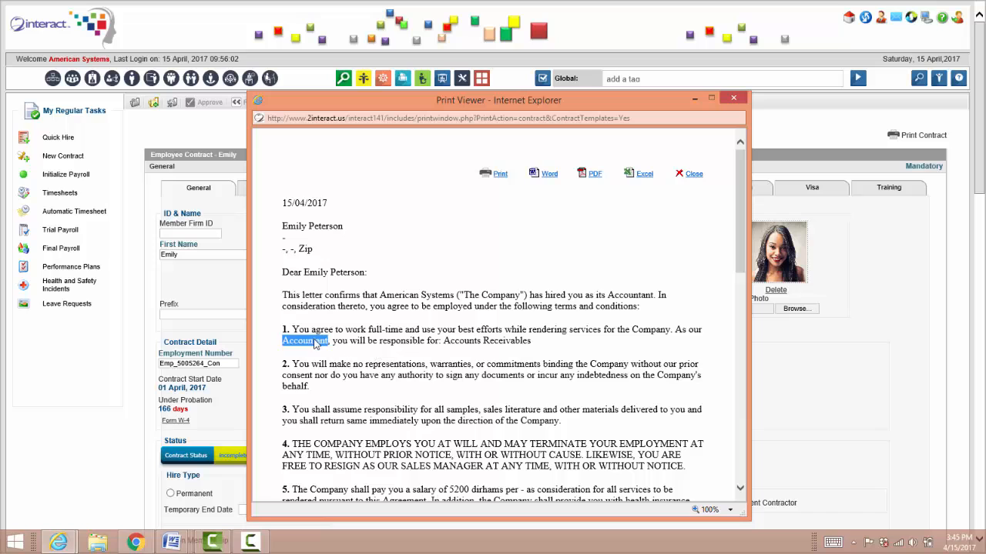
pyautogui.tripleClick(479, 345)
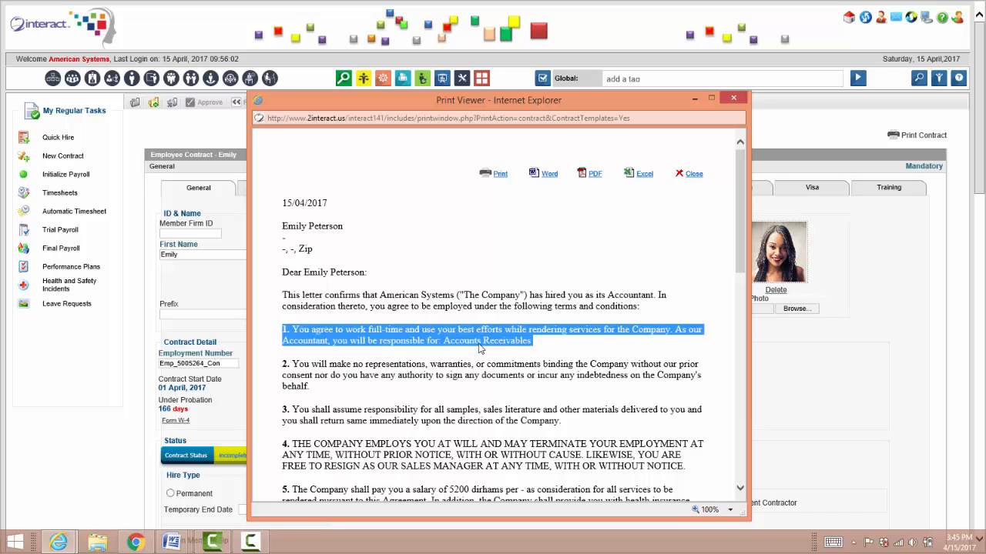
pyautogui.click(734, 98)
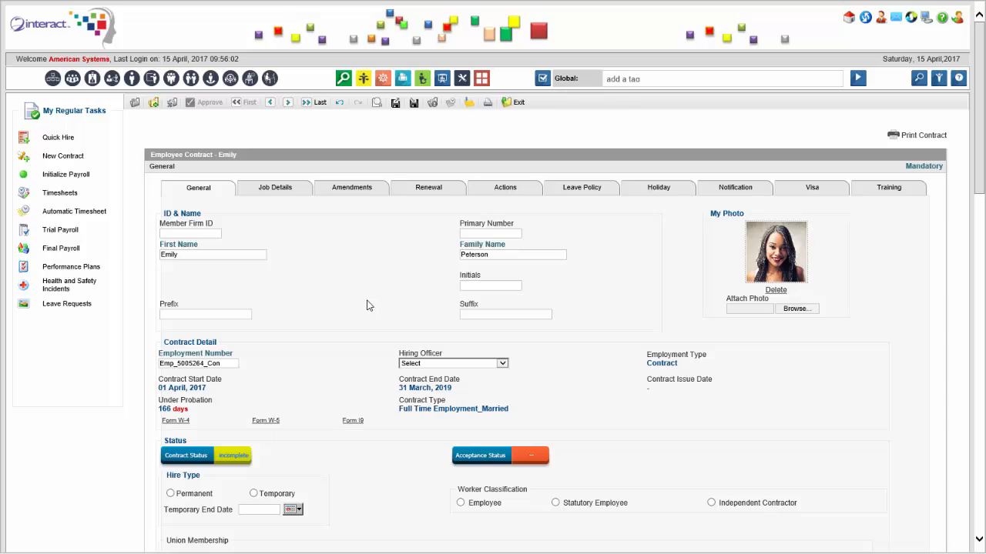
# Approve the employee's contract and accept it in the employee contracts list
pyautogui.scroll(-15, 367, 306)
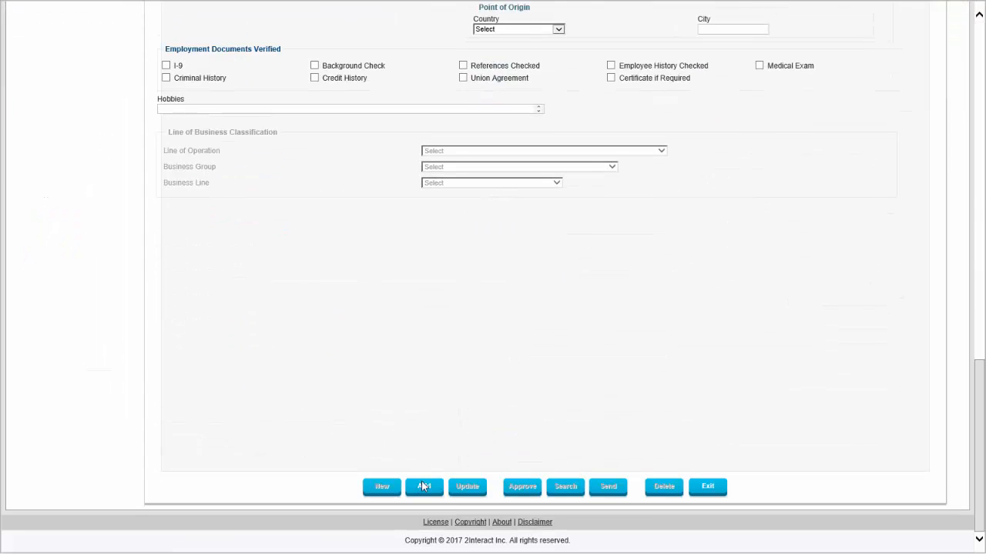
pyautogui.scroll(15, 467, 436)
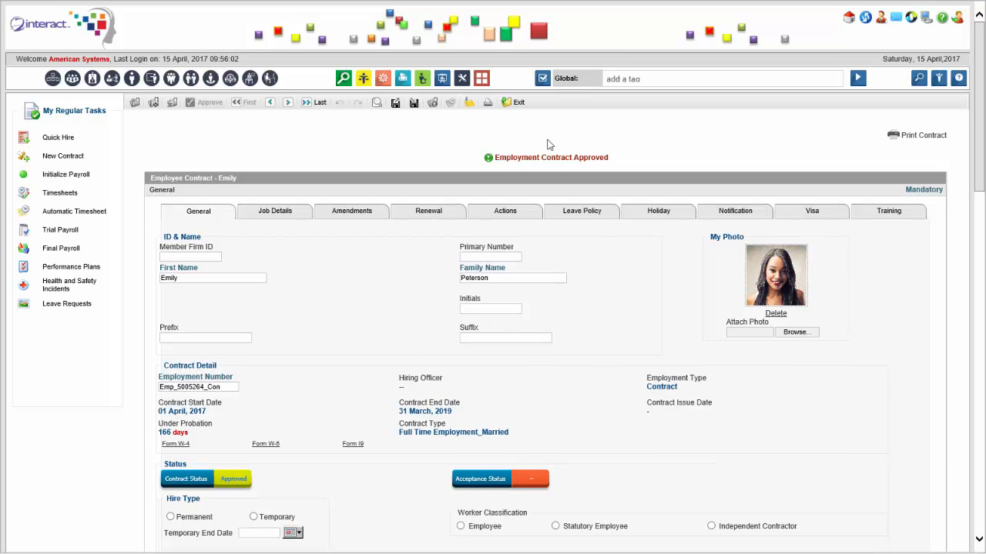
pyautogui.click(514, 105)
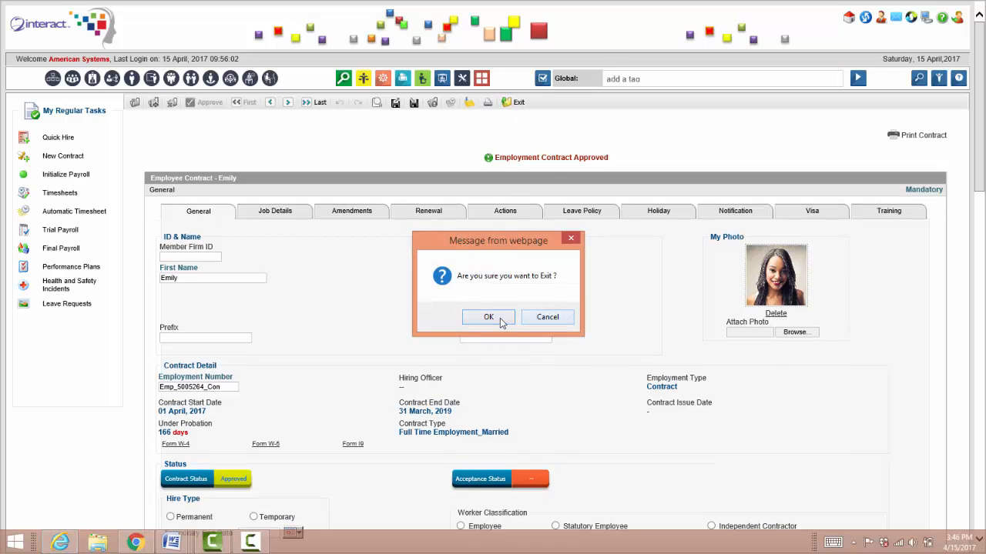
pyautogui.click(500, 319)
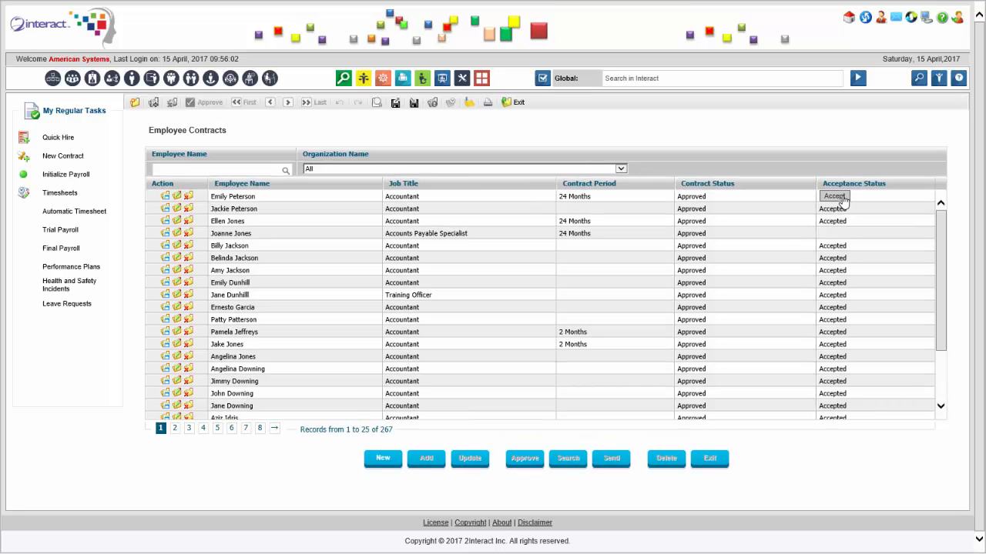
pyautogui.click(834, 197)
pyautogui.click(499, 318)
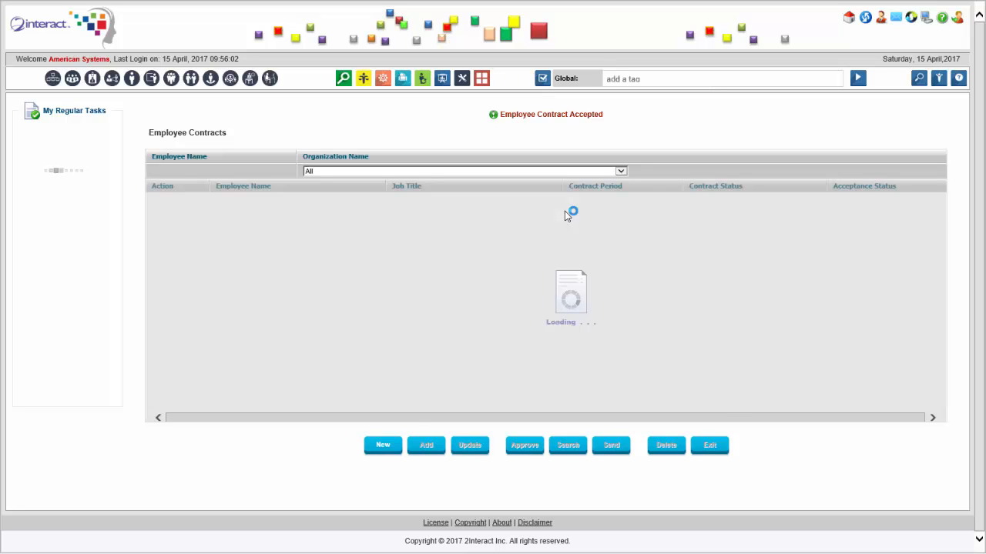
# Look up the new employee by family name in the employees list
pyautogui.click(131, 80)
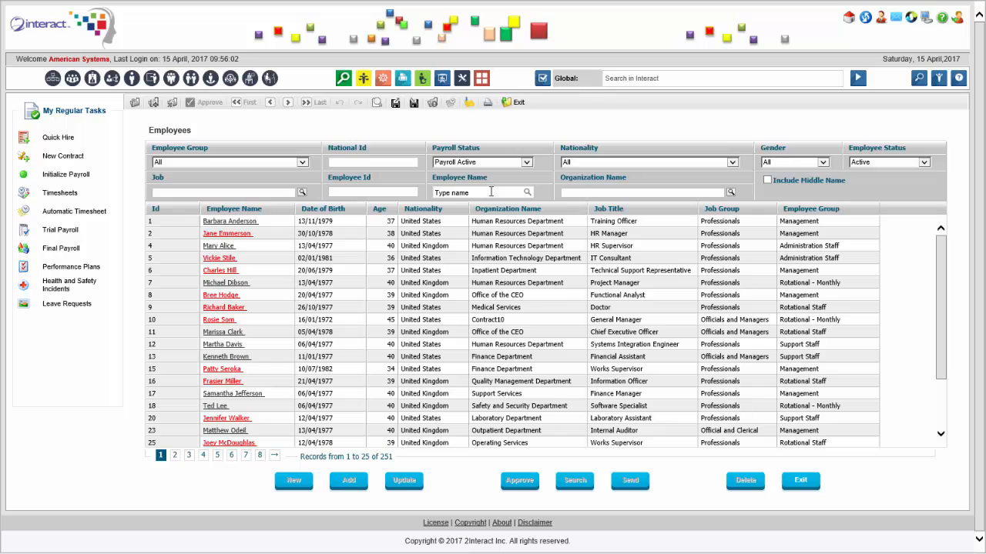
pyautogui.click(490, 191)
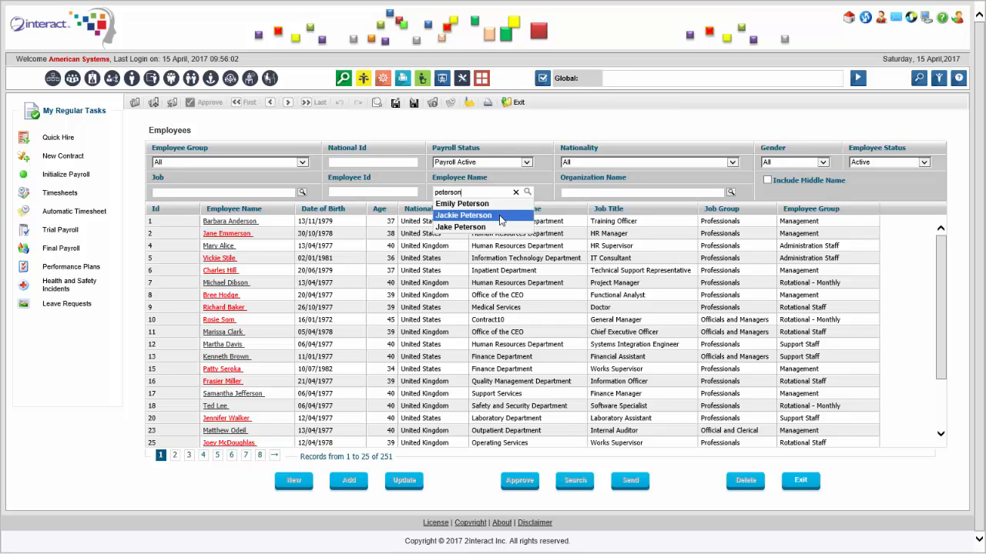
pyautogui.click(505, 135)
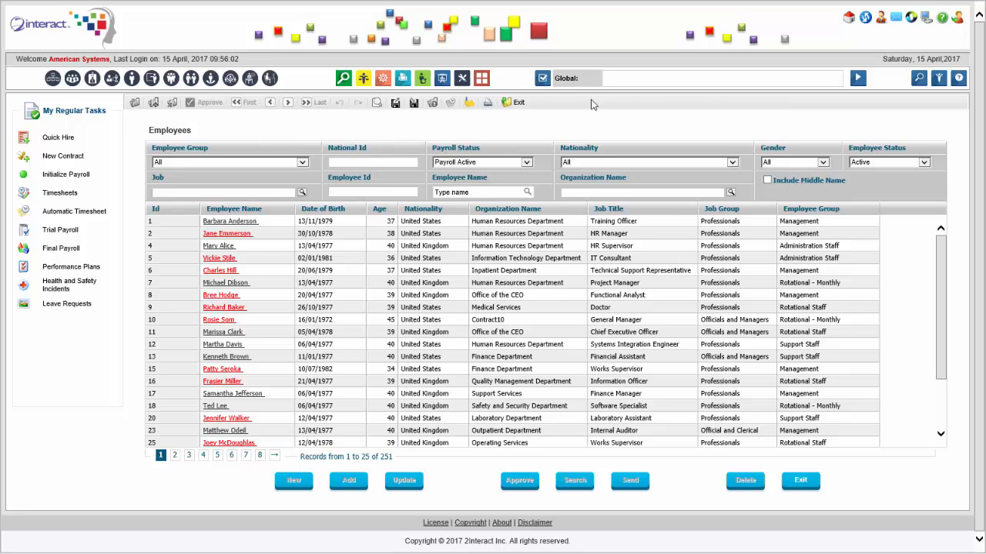
# Search globally for contract and open the Part Time Employment_Married contract type for editing
pyautogui.click(625, 78)
pyautogui.write('contract')
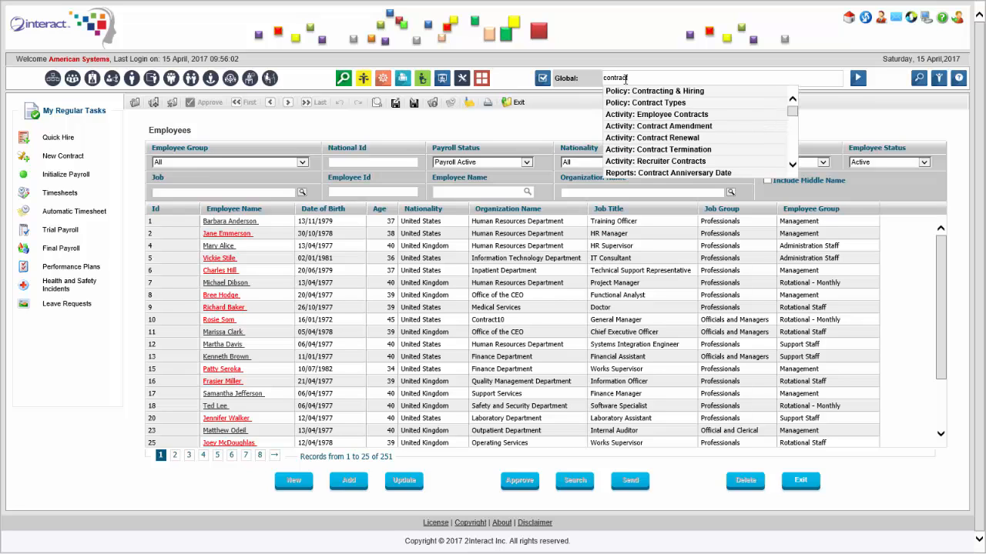
pyautogui.click(639, 91)
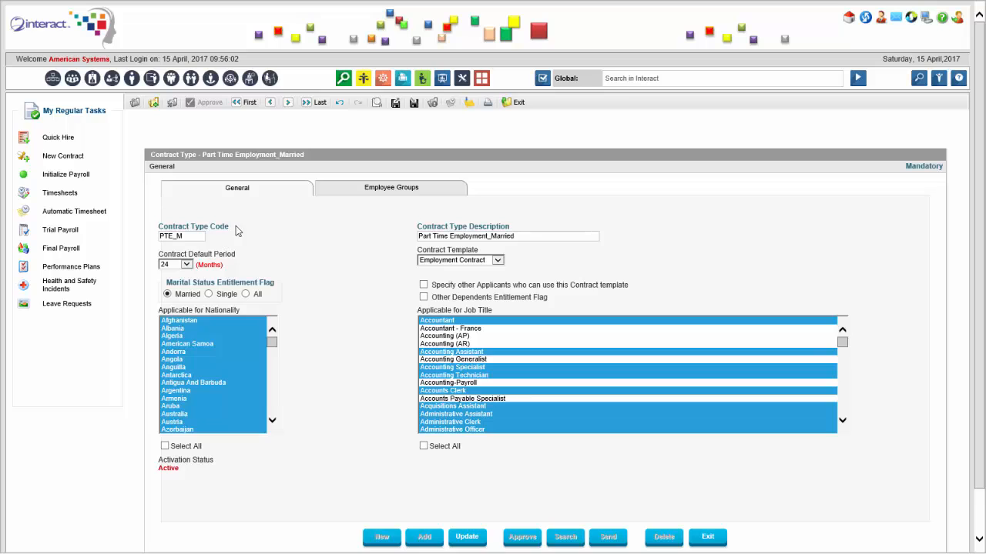
# Review the contract type's employee groups, then make it applicable to all job titles and save the update
pyautogui.click(398, 194)
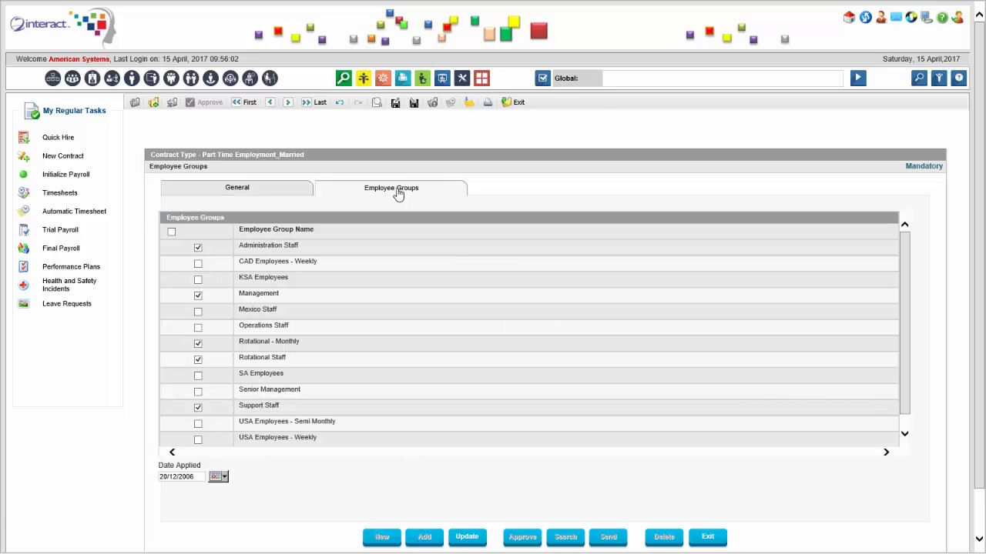
pyautogui.click(278, 192)
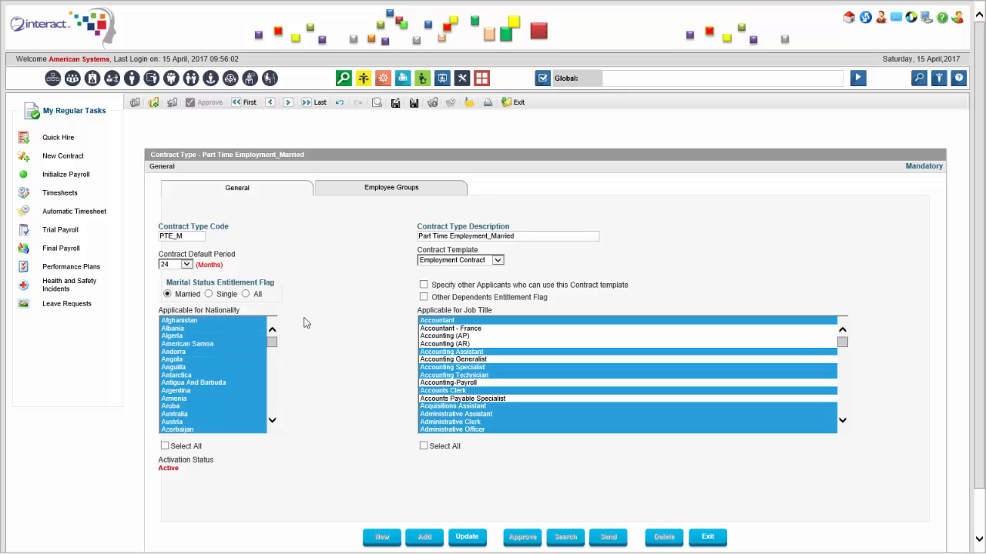
pyautogui.click(423, 447)
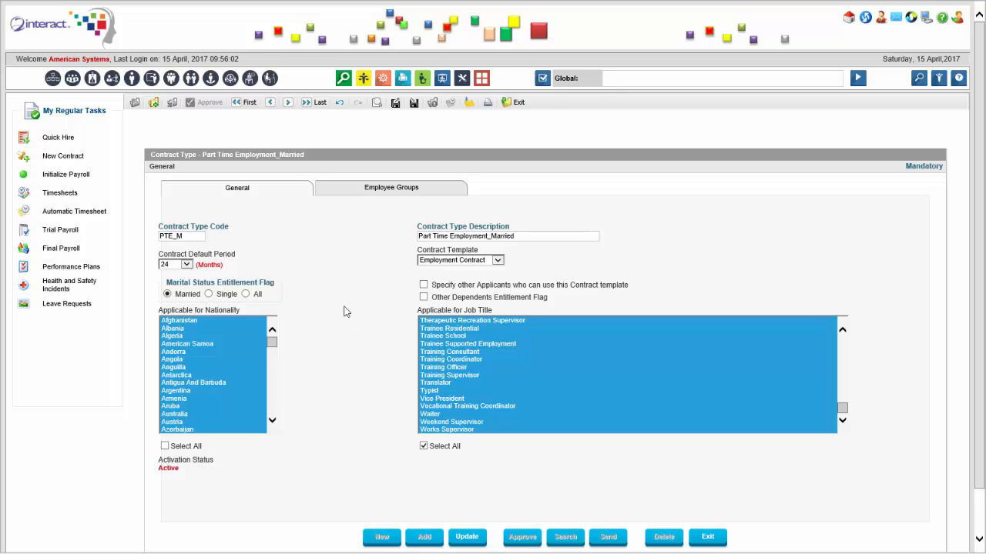
pyautogui.click(475, 539)
# Search globally for template, go to the Contract Templates policy and open the first Employment Contract template for editing
pyautogui.click(641, 80)
pyautogui.write('e')
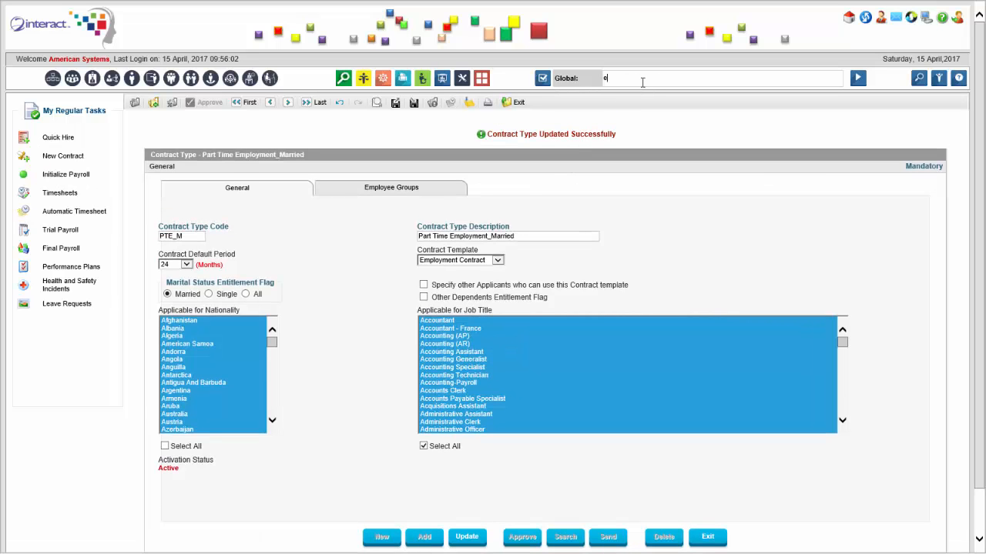
pyautogui.press('BackSpace')
pyautogui.write('template')
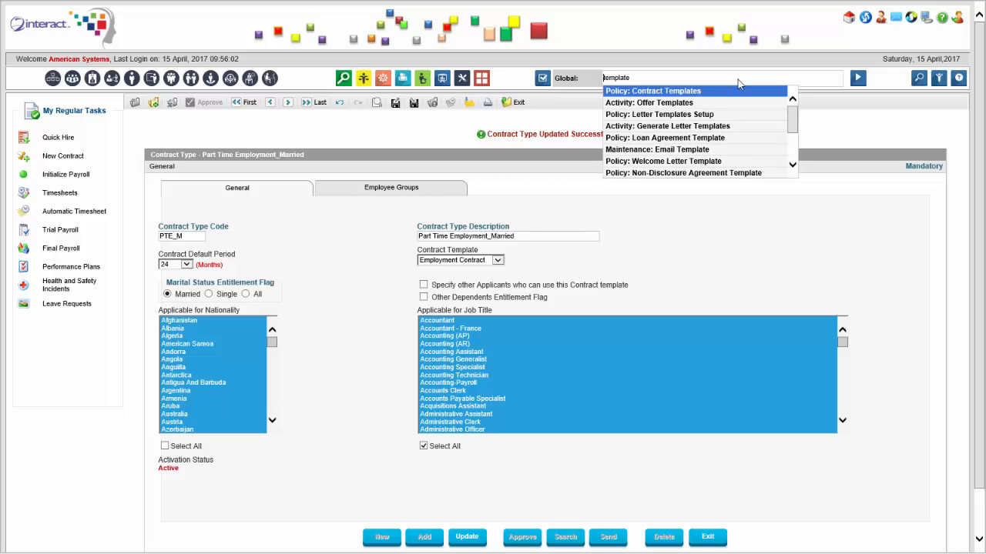
pyautogui.click(736, 88)
pyautogui.click(857, 80)
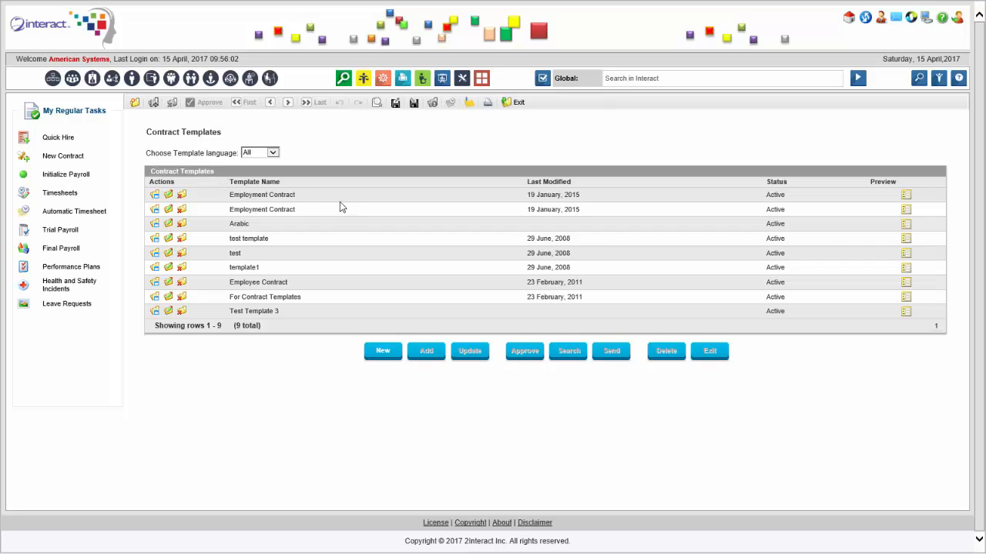
pyautogui.click(167, 196)
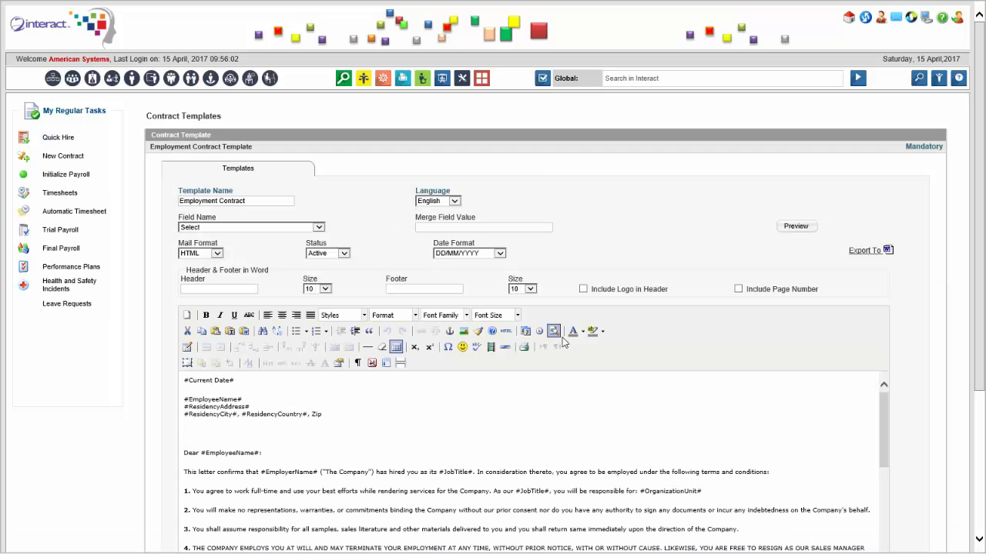
# Examine the Employment Contract template's text and its available merge fields
pyautogui.scroll(-2, 982, 195)
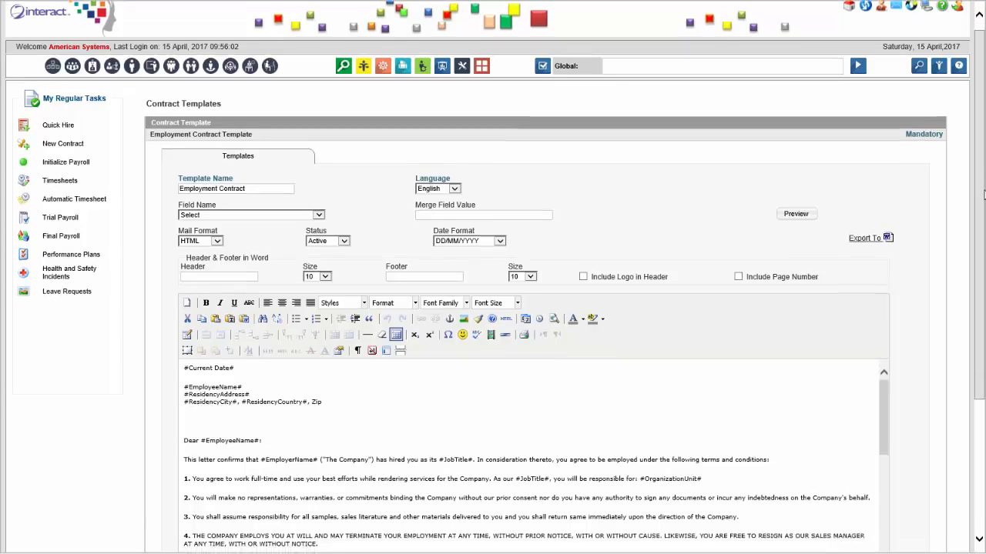
pyautogui.moveTo(982, 195); pyautogui.dragTo(982, 297)
pyautogui.moveTo(886, 252)
pyautogui.mouseDown()
pyautogui.moveTo(898, 359)
pyautogui.moveTo(881, 248)
pyautogui.mouseUp()
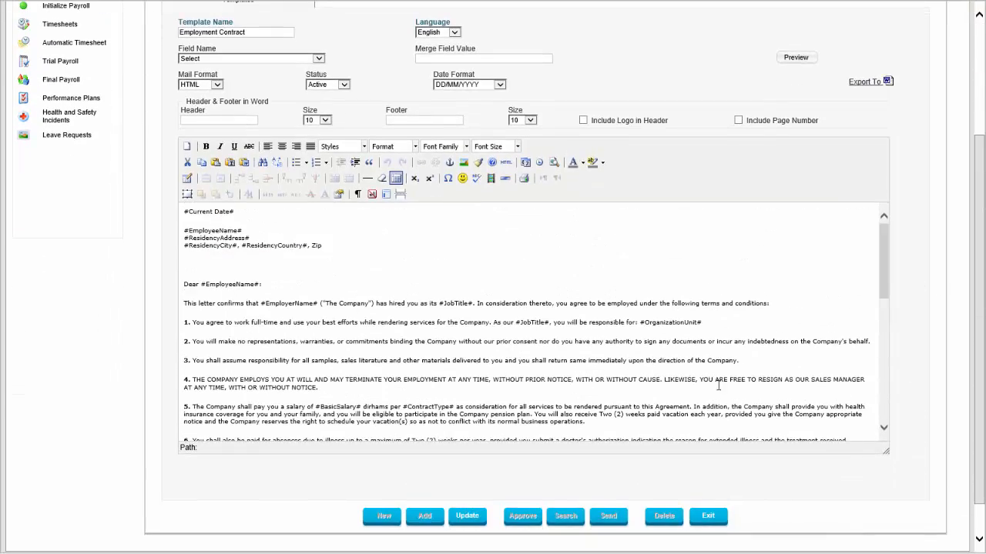
pyautogui.scroll(3, 718, 385)
pyautogui.click(277, 167)
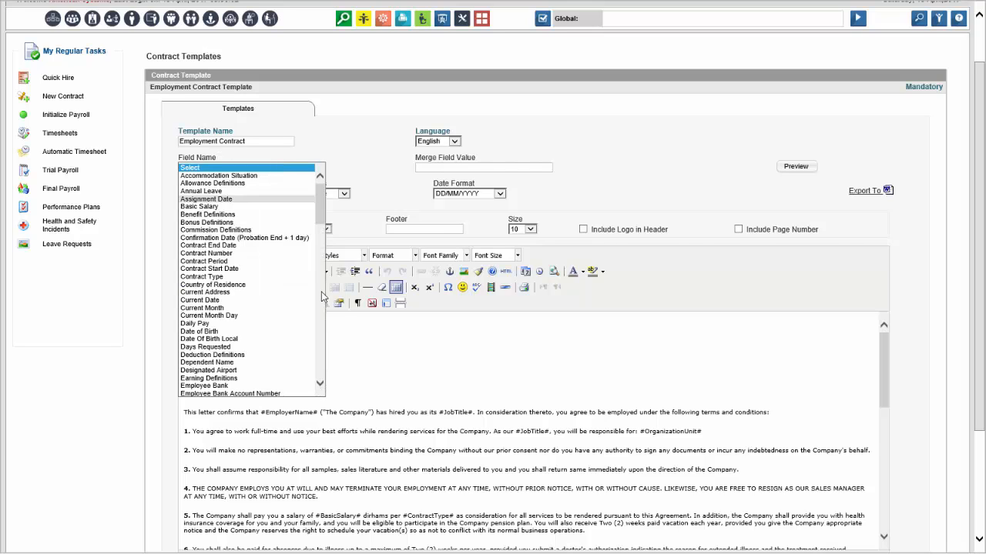
pyautogui.click(390, 177)
pyautogui.click(446, 169)
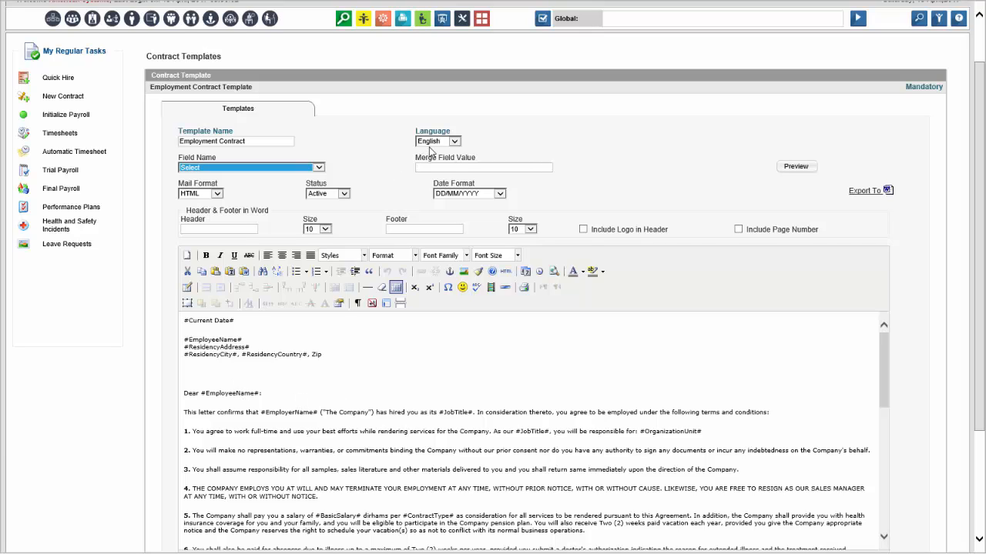
# Go to the employee list, search for the newly hired employee by name and open the matching profile
pyautogui.scroll(2, 378, 199)
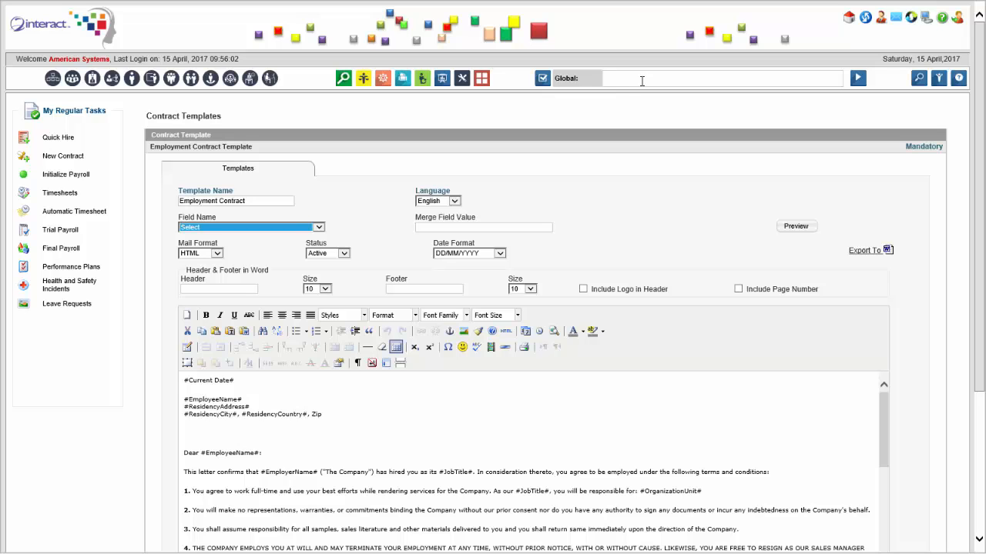
pyautogui.click(135, 80)
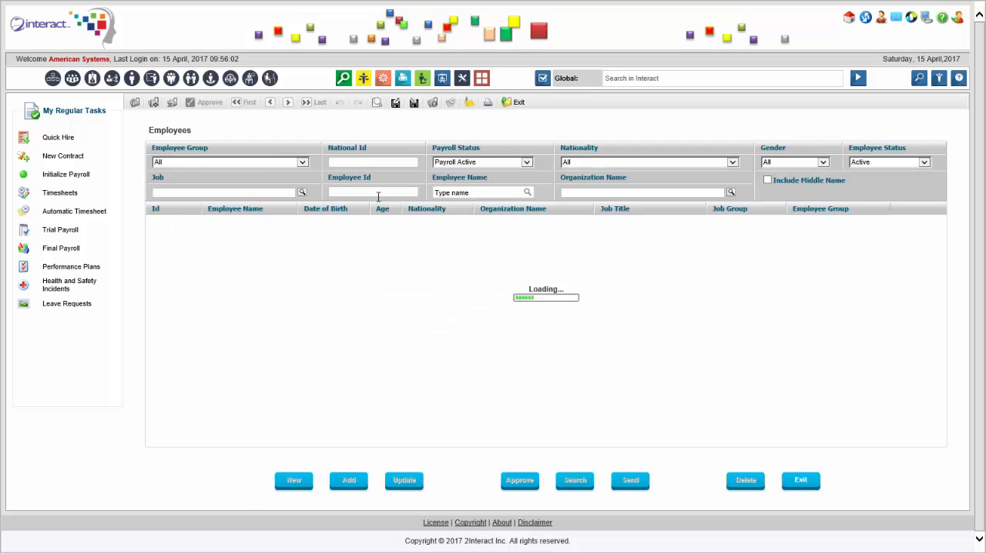
pyautogui.click(454, 193)
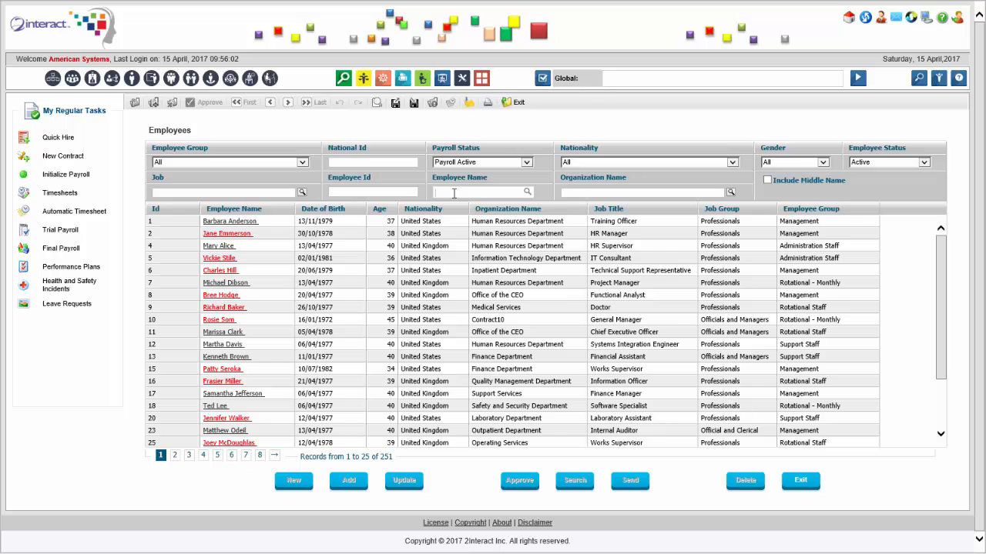
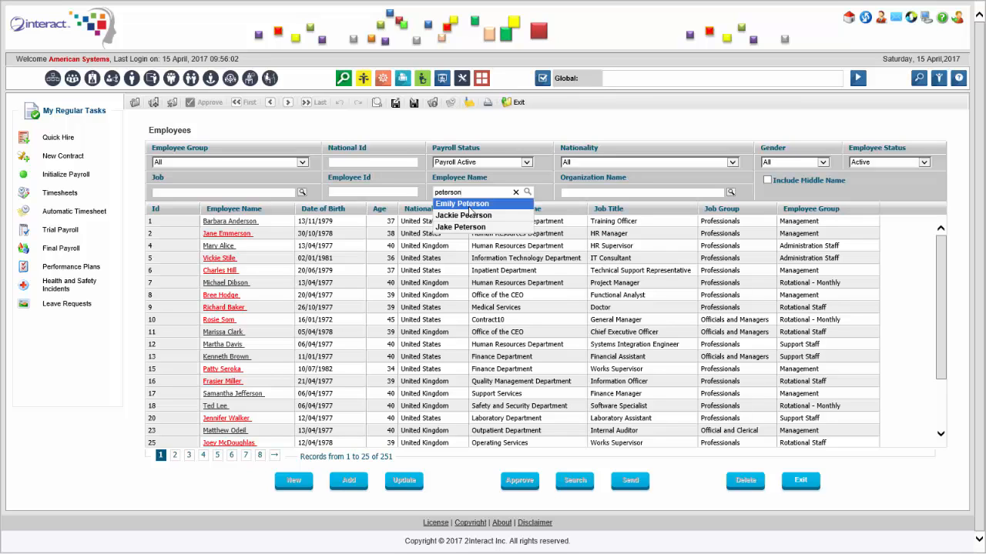
pyautogui.click(471, 209)
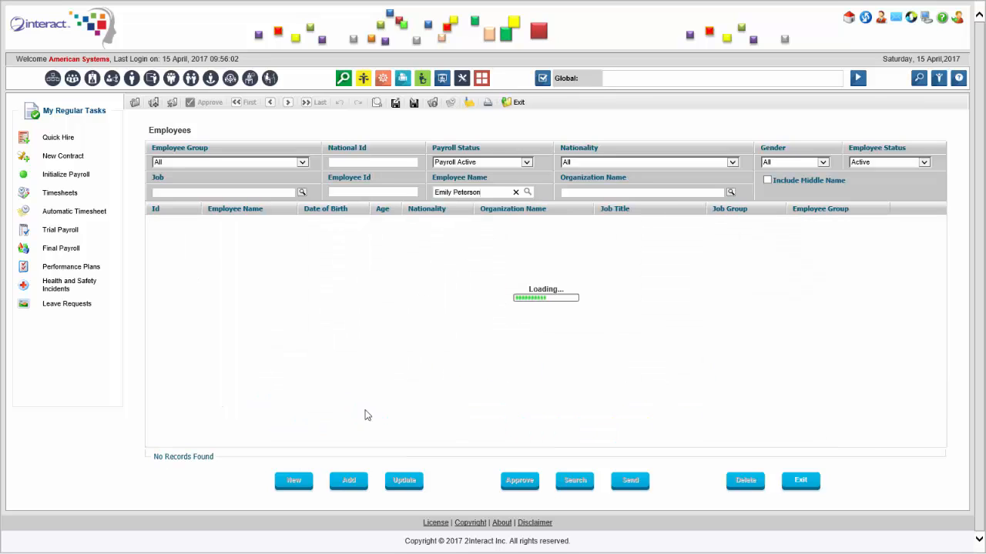
pyautogui.click(240, 223)
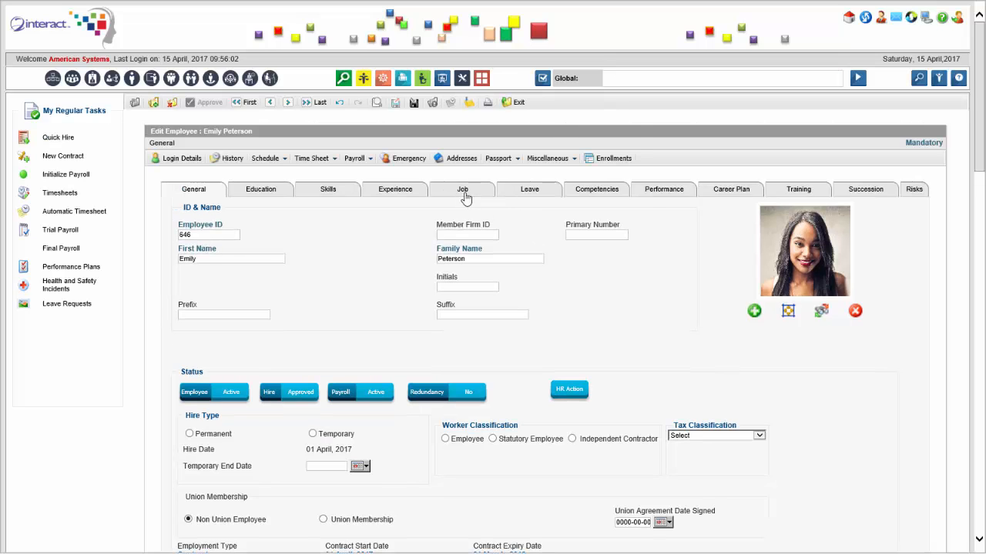
# Review the employee's job positions and leave entitlements, then check the hire and payroll status in the general details
pyautogui.click(464, 195)
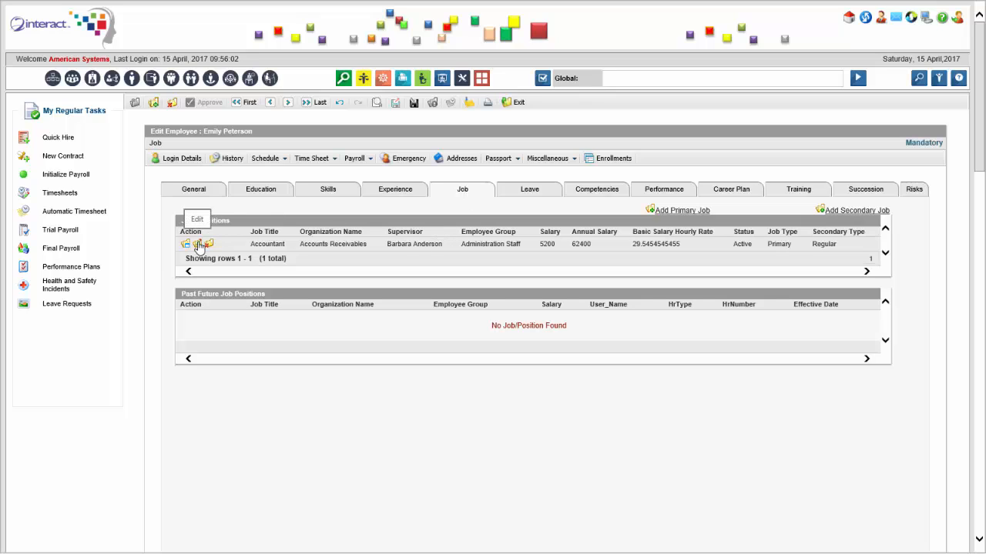
pyautogui.click(532, 196)
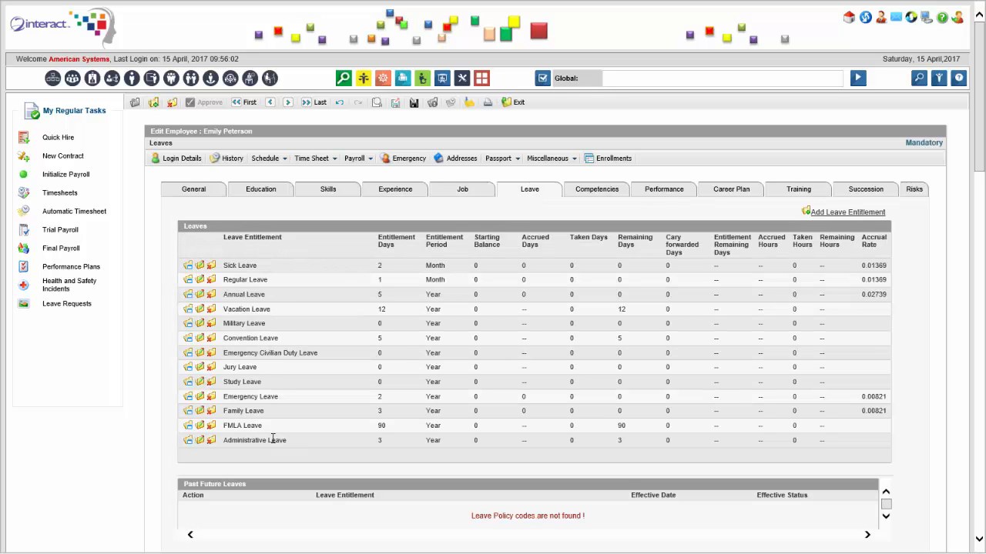
pyautogui.click(194, 195)
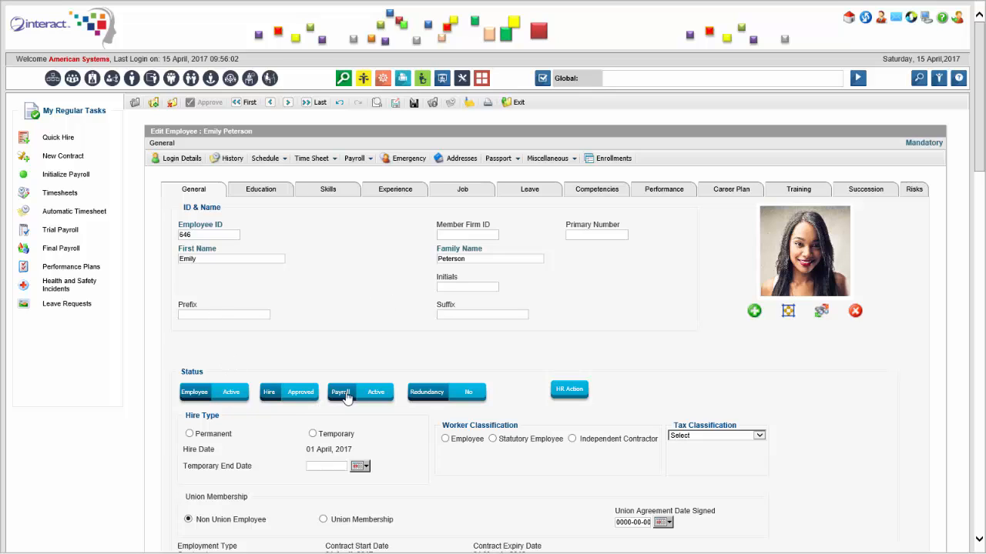
pyautogui.click(376, 386)
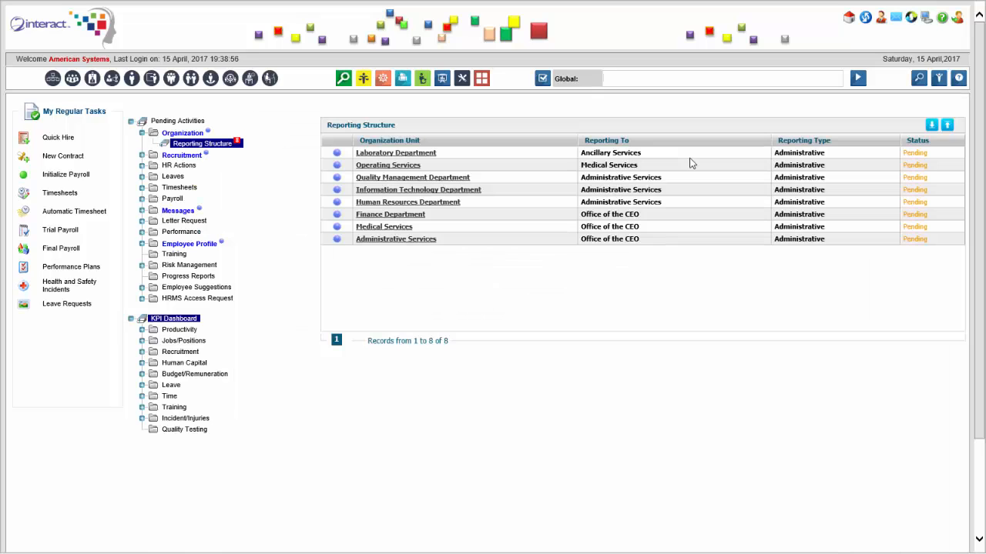
# Search globally for employment set and open the Employment Setup policy
pyautogui.write('employ')
pyautogui.write('ment set')
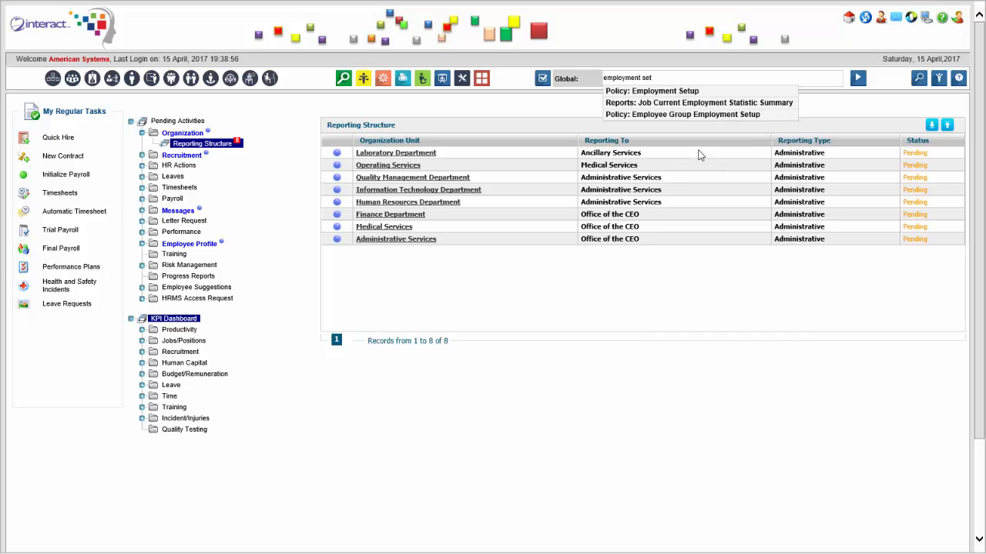
pyautogui.click(697, 91)
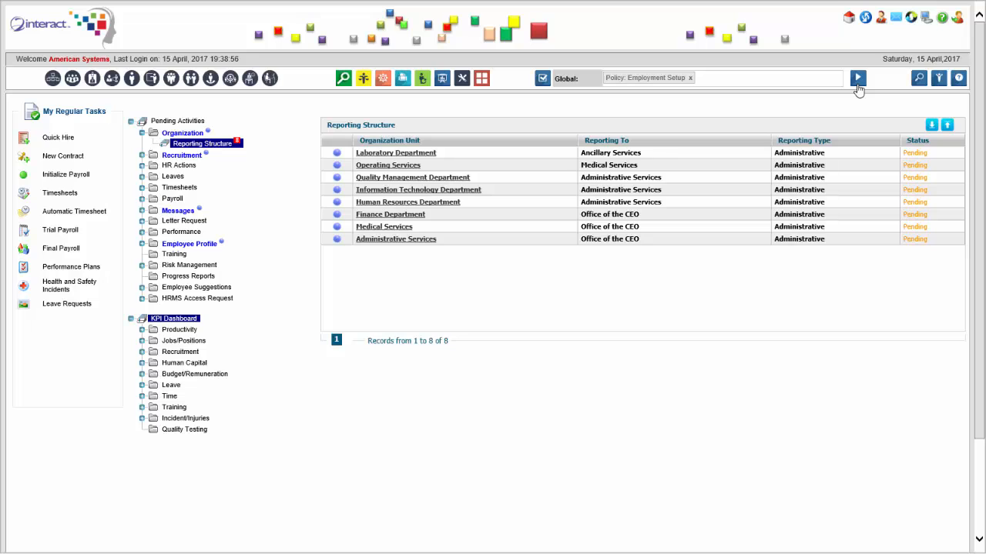
pyautogui.click(858, 83)
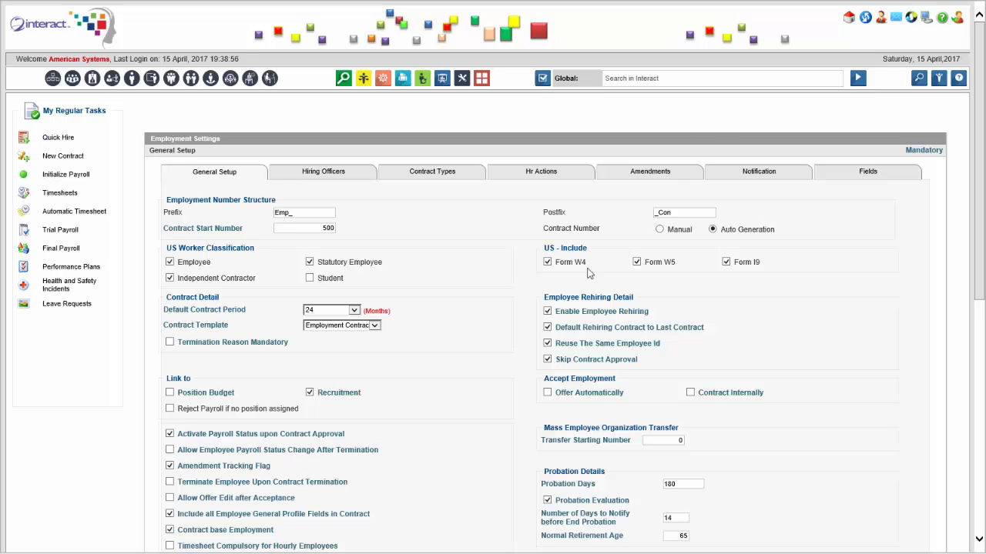
# Examine the General Setup employment settings, from the contract numbering down to the profile edit permissions and termination reason exclusions
pyautogui.moveTo(981, 178); pyautogui.dragTo(944, 272)
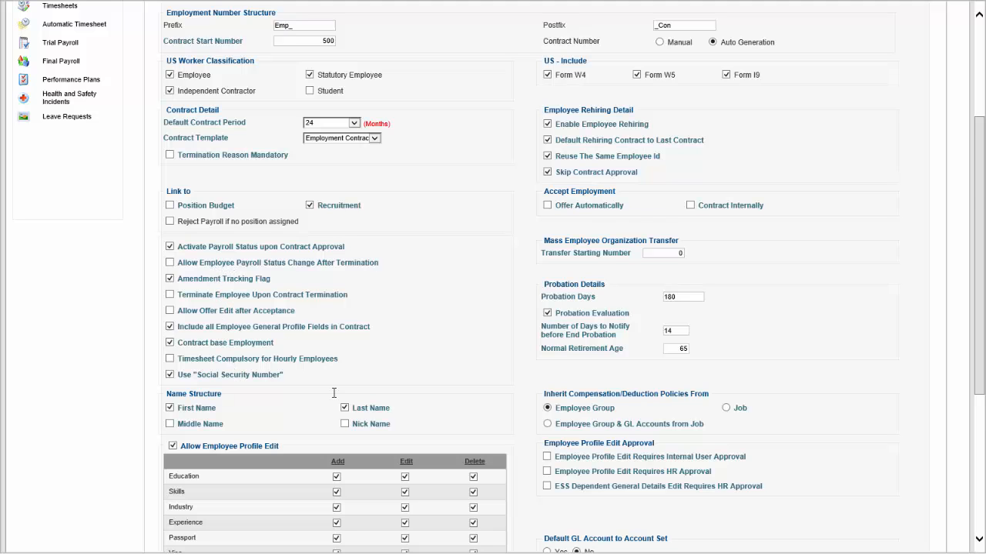
pyautogui.scroll(-2, 334, 393)
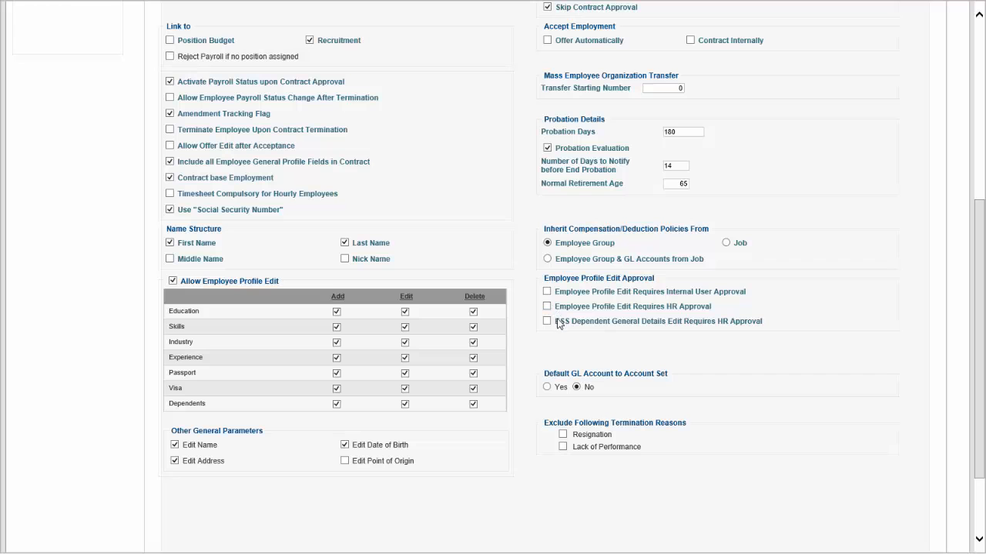
pyautogui.scroll(5, 458, 218)
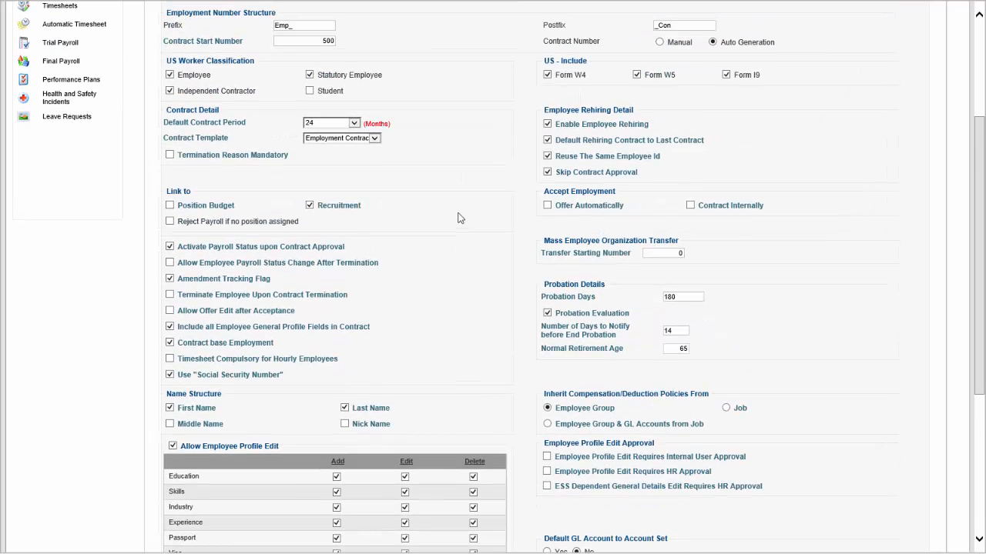
pyautogui.scroll(5, 457, 217)
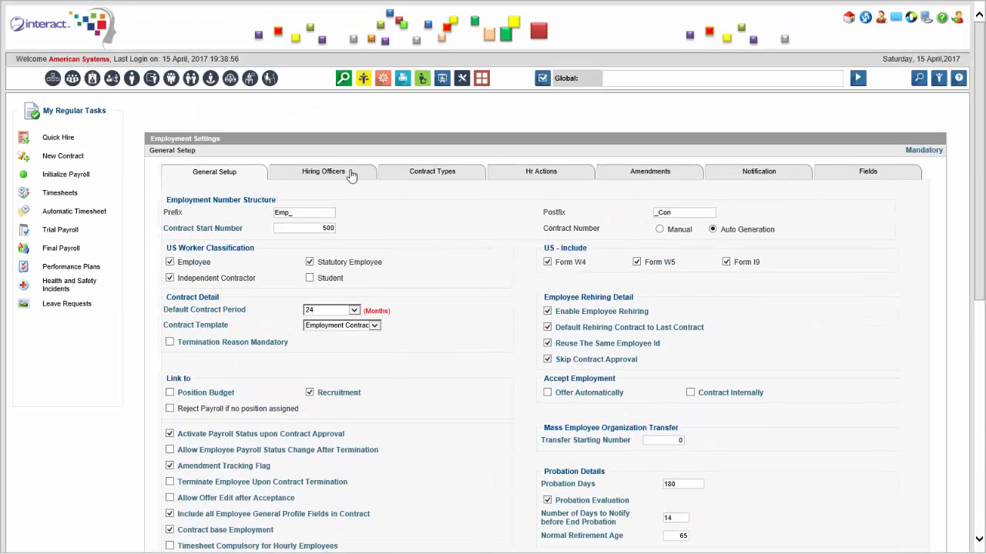
# Look through the hiring officers, contract types, amendments and notification sections of the employment settings
pyautogui.click(351, 174)
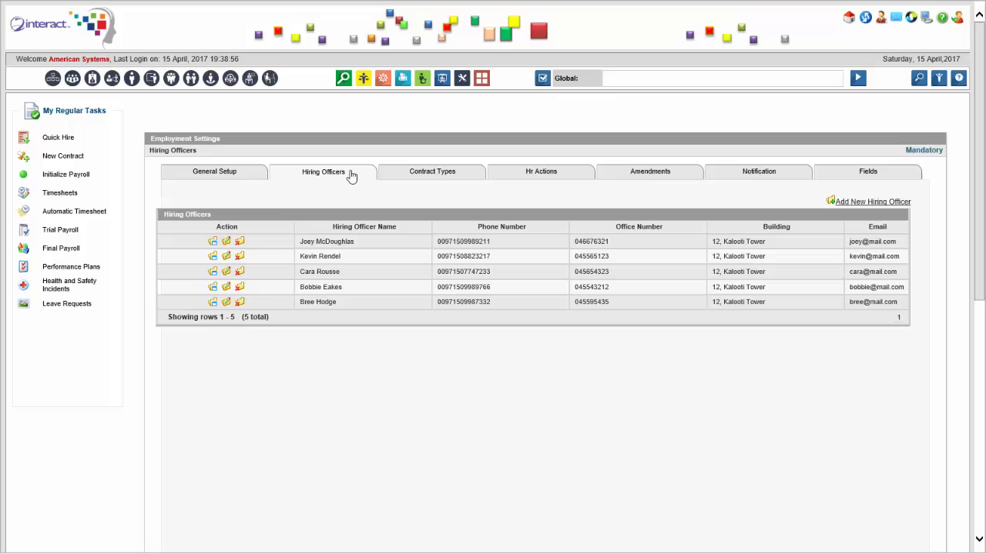
pyautogui.click(444, 181)
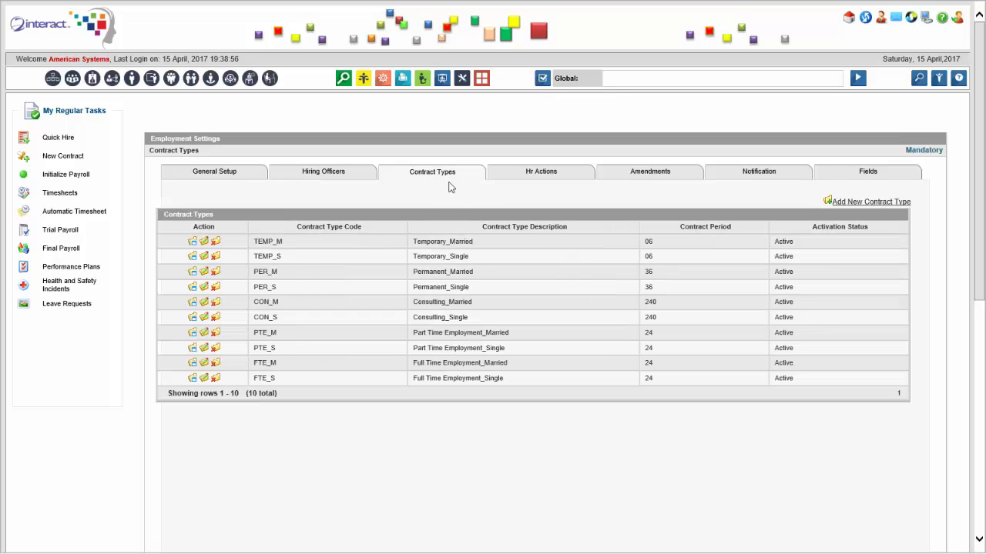
pyautogui.click(658, 182)
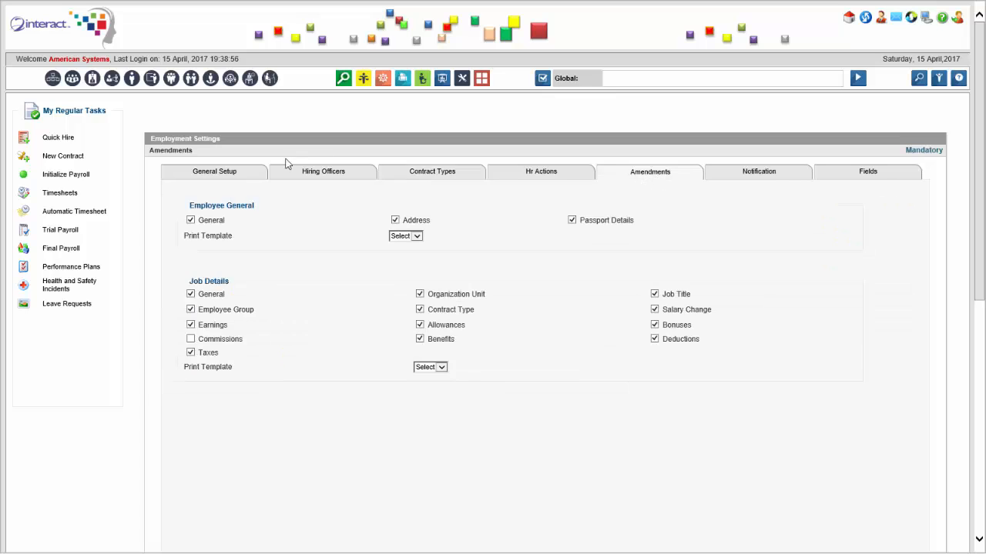
pyautogui.click(239, 177)
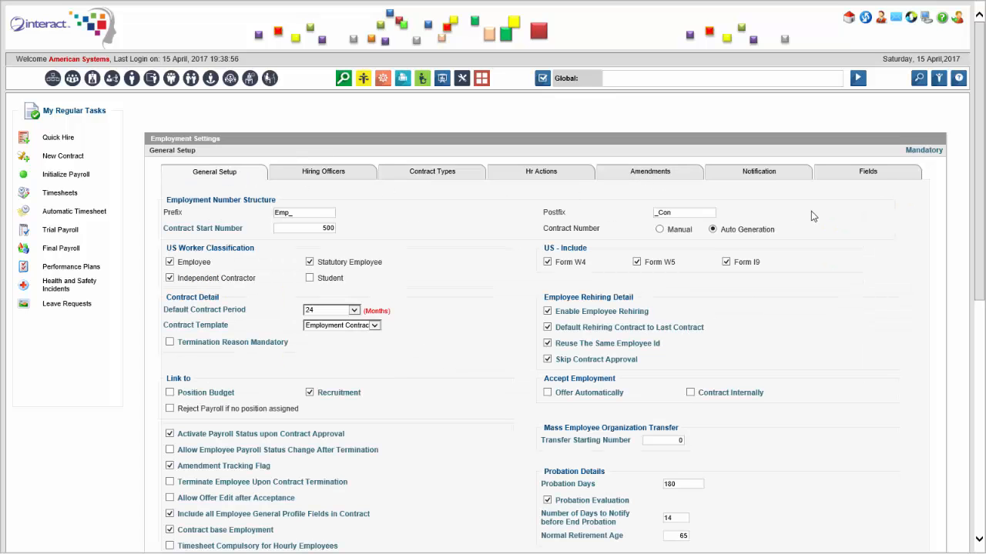
pyautogui.click(780, 180)
# Open the Fields settings and browse the employee profile fields and their information segments
pyautogui.click(839, 174)
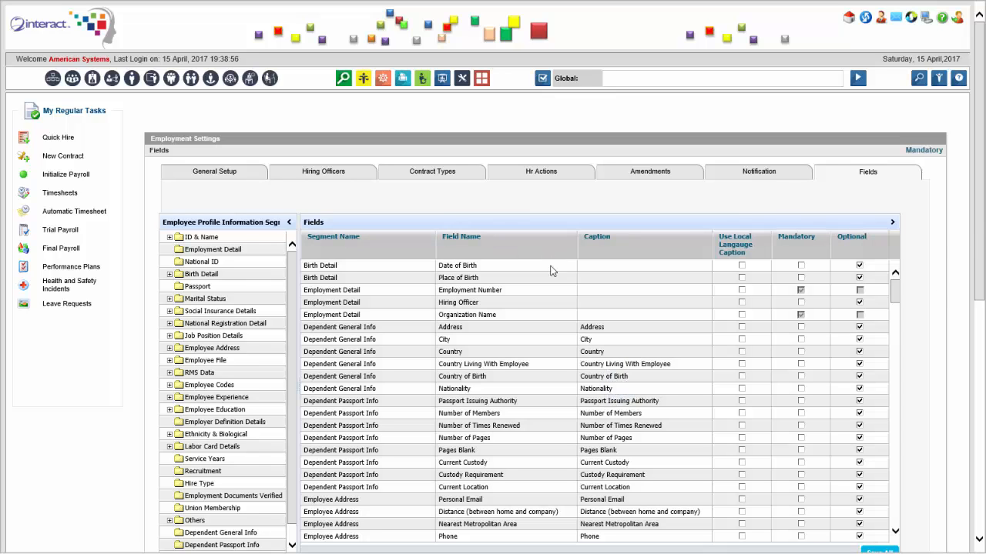
pyautogui.scroll(-3, 428, 259)
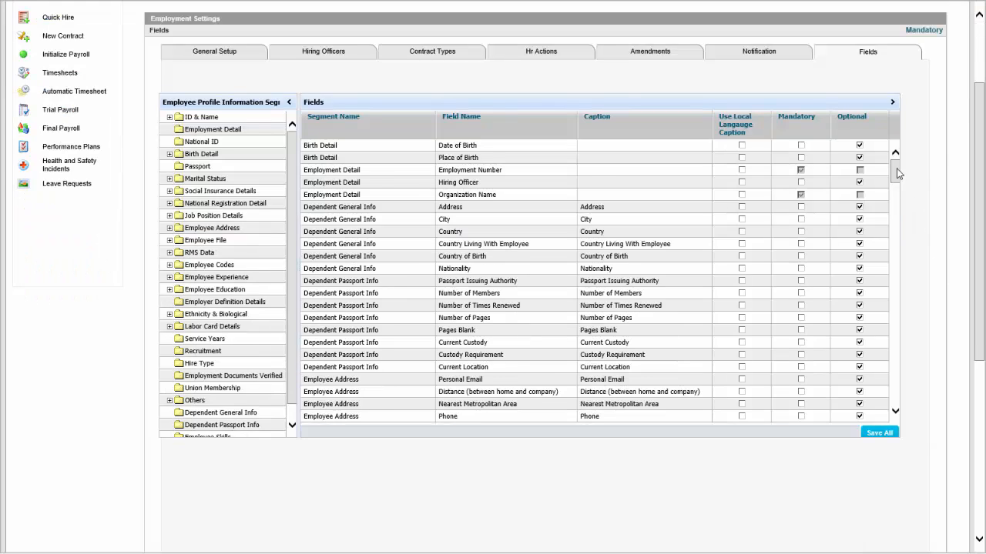
pyautogui.moveTo(894, 172); pyautogui.dragTo(894, 216)
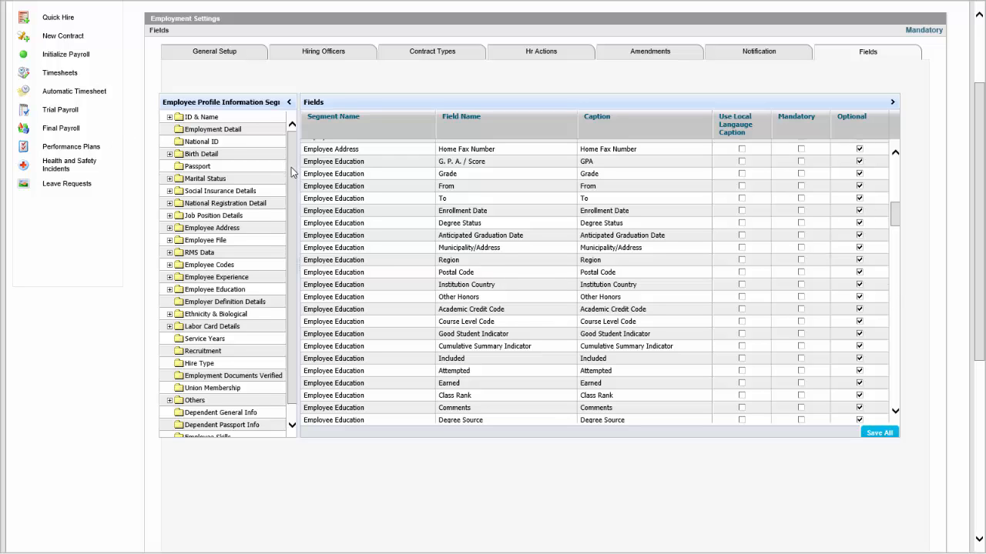
pyautogui.moveTo(293, 168); pyautogui.dragTo(294, 204)
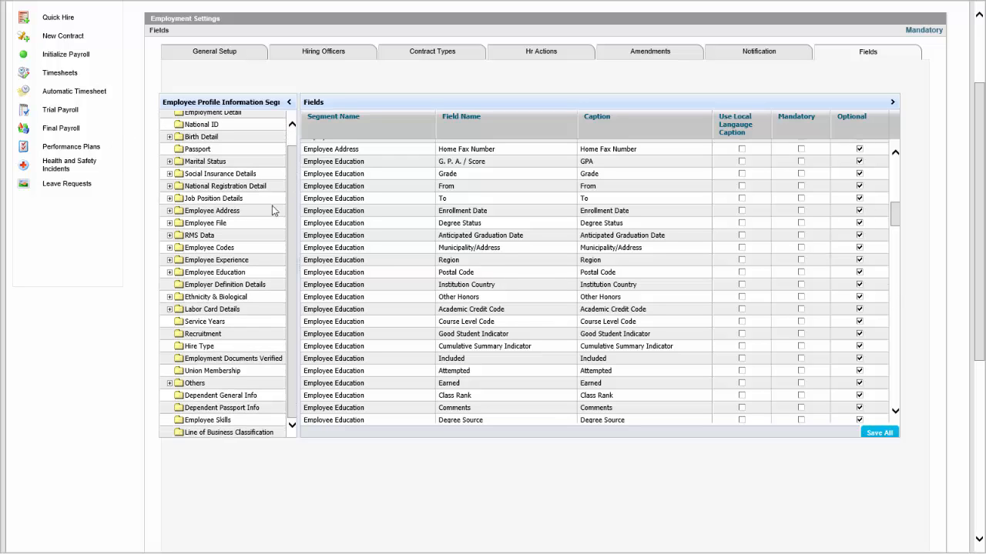
# Expand the profile segments from RMS Data up to Marital Status, plus ID & Name and Birth Detail, to view their fields
pyautogui.click(169, 235)
pyautogui.click(170, 223)
pyautogui.click(169, 211)
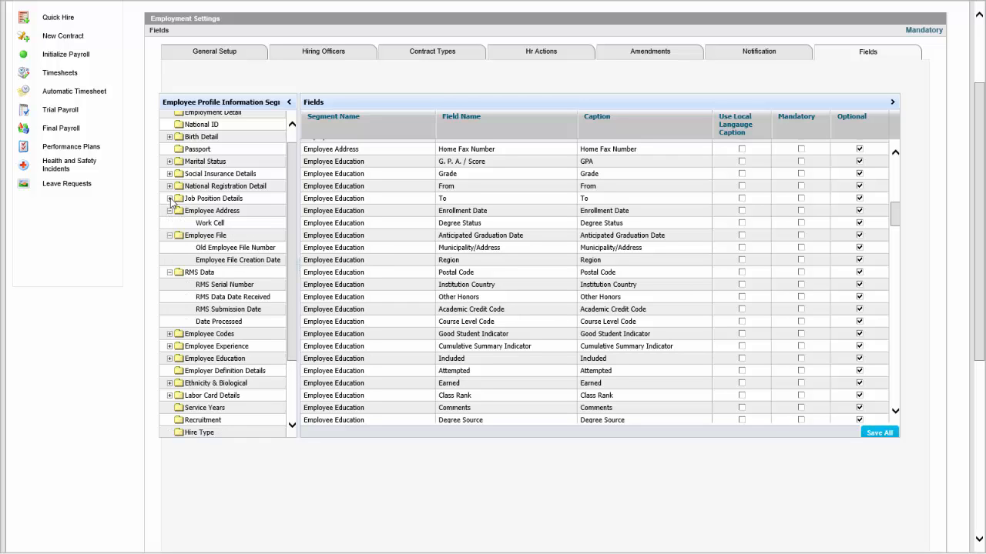
pyautogui.click(169, 198)
pyautogui.click(169, 185)
pyautogui.click(169, 173)
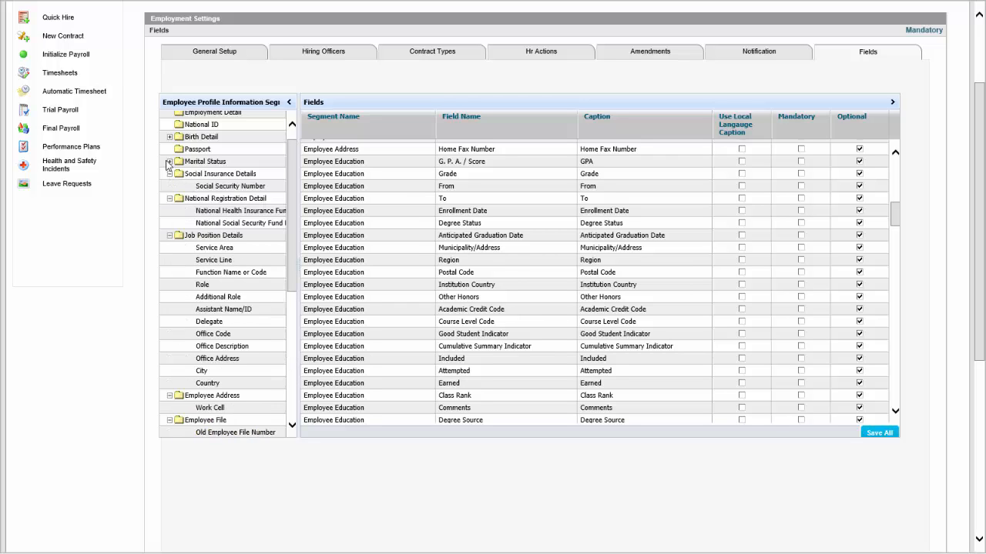
pyautogui.click(169, 161)
pyautogui.scroll(1, 291, 179)
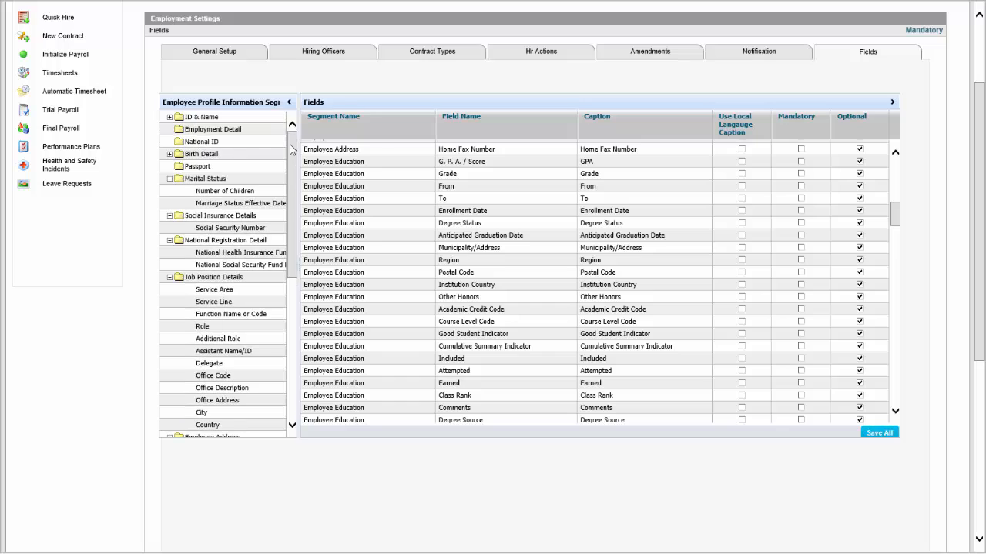
pyautogui.click(169, 117)
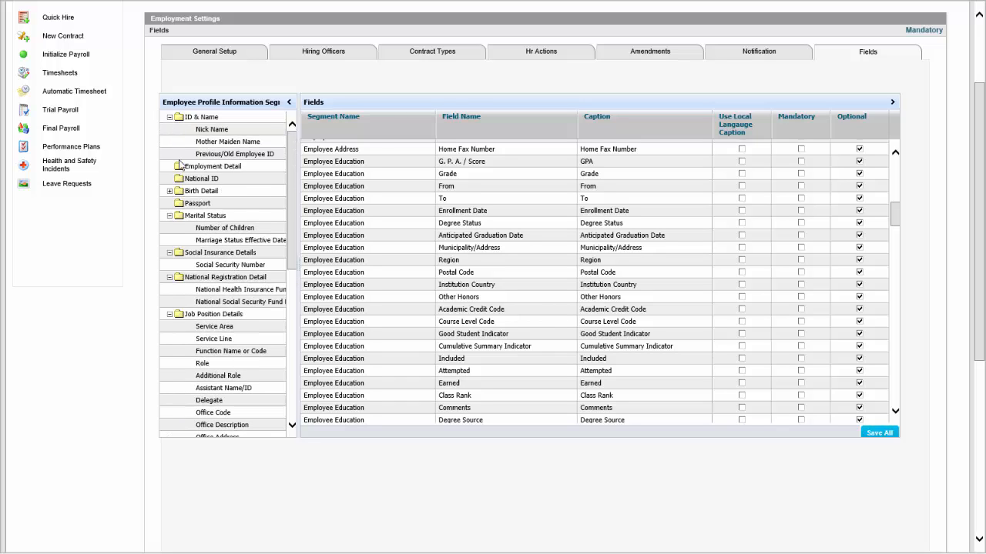
pyautogui.click(169, 191)
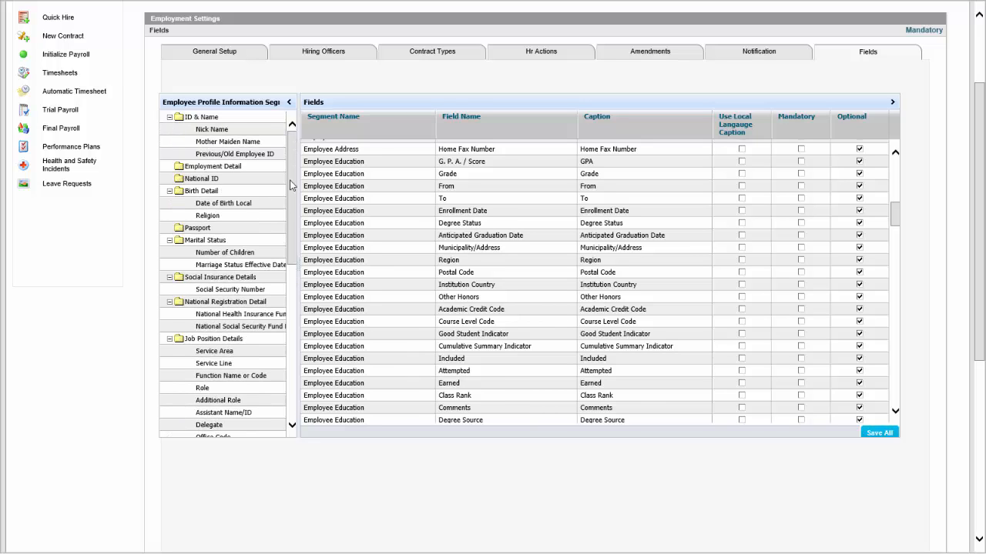
# Collapse the Marital Status, Social Insurance Details, National Registration Detail and Job Position Details segments
pyautogui.click(170, 240)
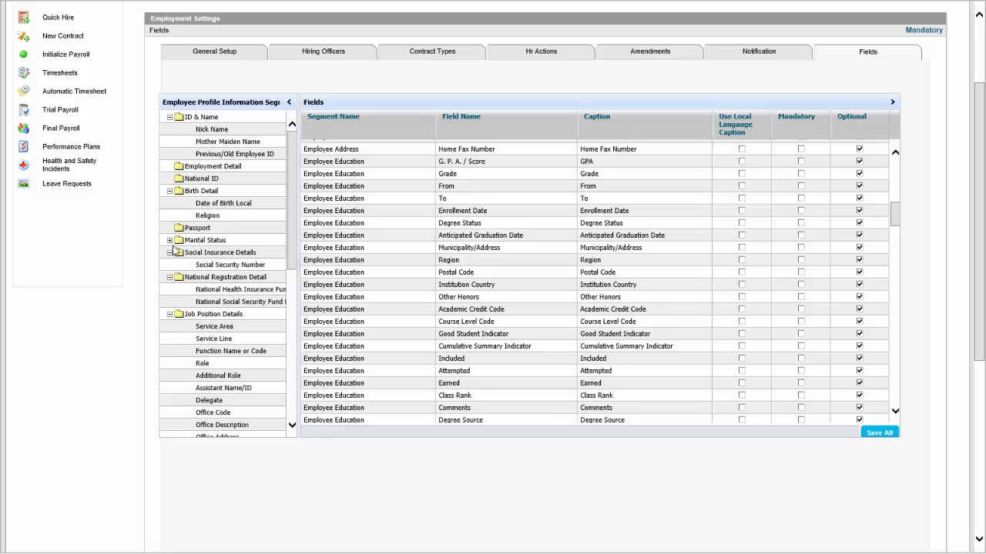
pyautogui.click(169, 253)
pyautogui.click(176, 265)
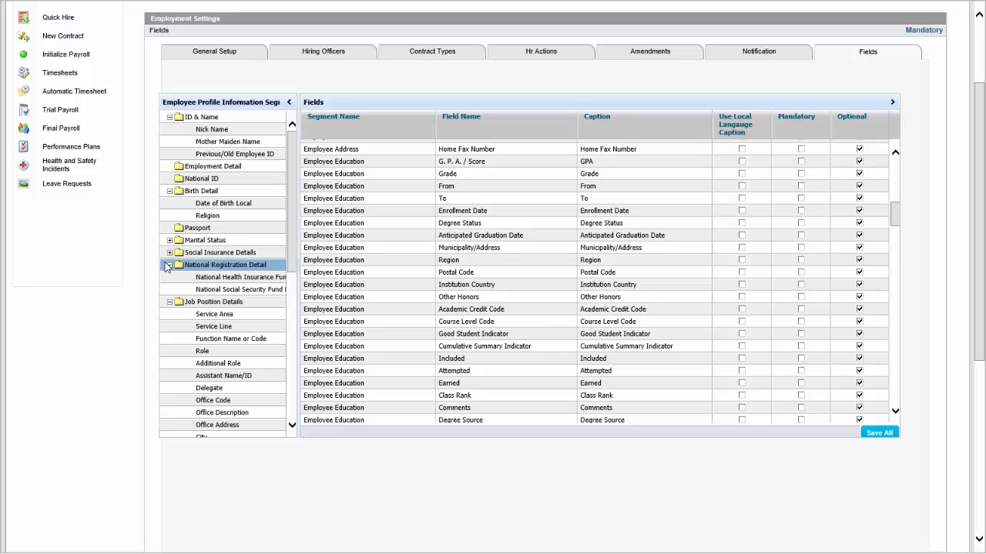
pyautogui.click(169, 265)
pyautogui.click(171, 277)
# Expand the Employee Education, Employee Experience and Ethnicity & Biological segments to view their fields
pyautogui.scroll(-4, 182, 287)
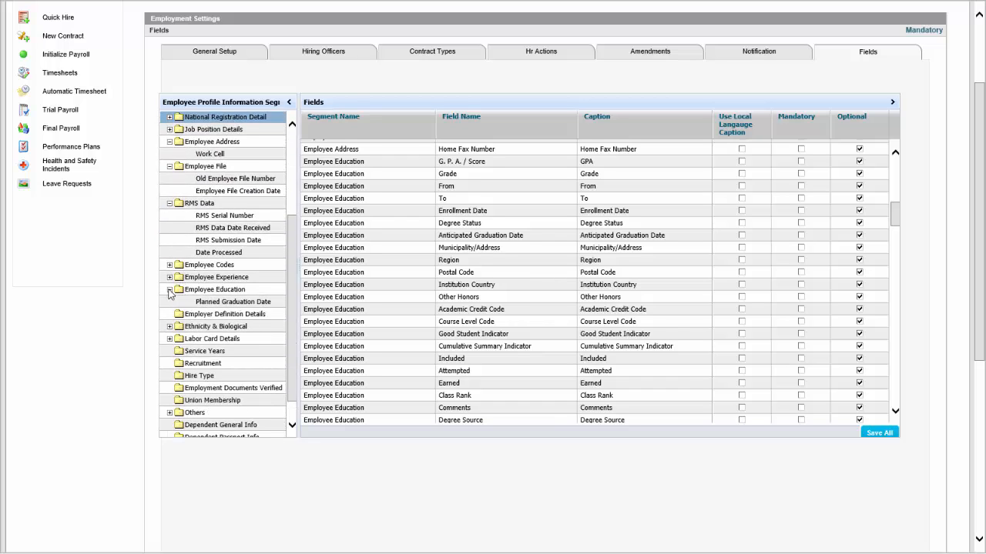
pyautogui.click(169, 277)
pyautogui.scroll(-3, 188, 293)
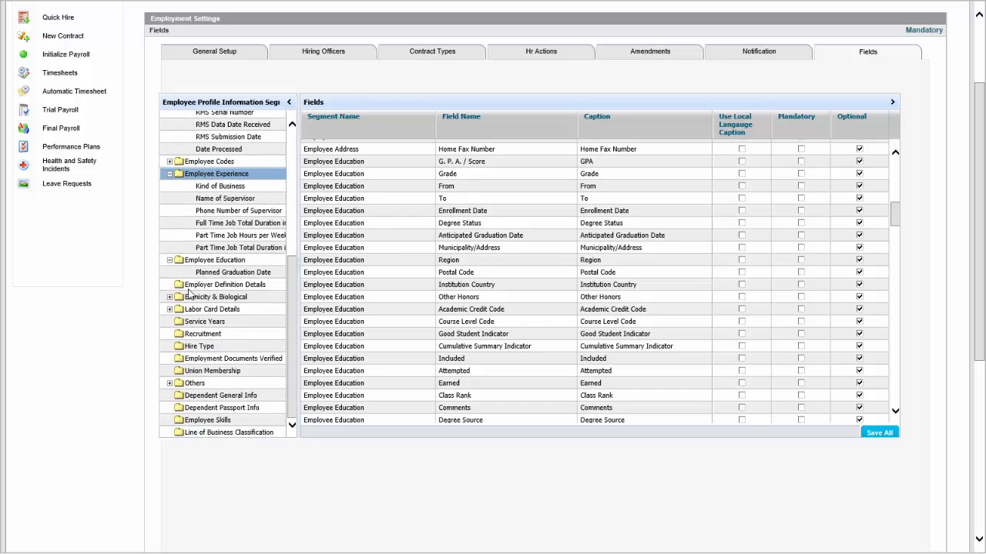
pyautogui.click(169, 297)
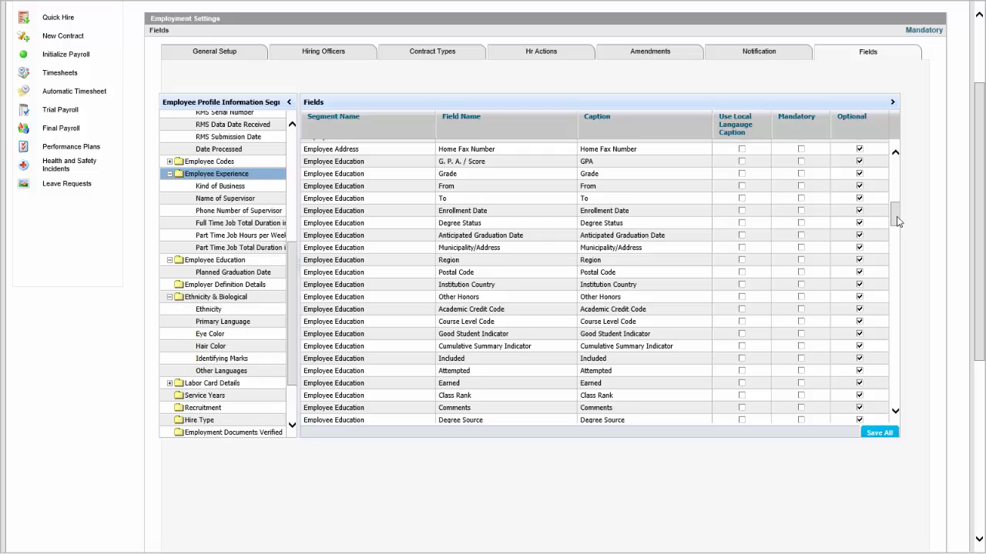
# Browse the remaining profile fields with their mandatory and optional settings through to the Union Membership entries
pyautogui.moveTo(896, 217)
pyautogui.mouseDown()
pyautogui.moveTo(893, 171)
pyautogui.moveTo(894, 203)
pyautogui.mouseUp()
pyautogui.moveTo(894, 237); pyautogui.dragTo(900, 423)
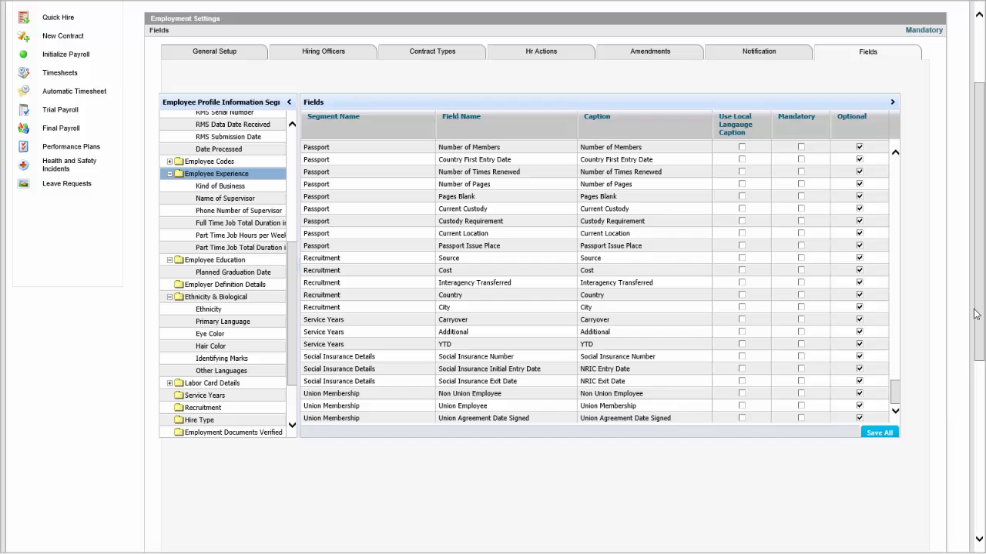
pyautogui.moveTo(980, 312); pyautogui.dragTo(958, 229)
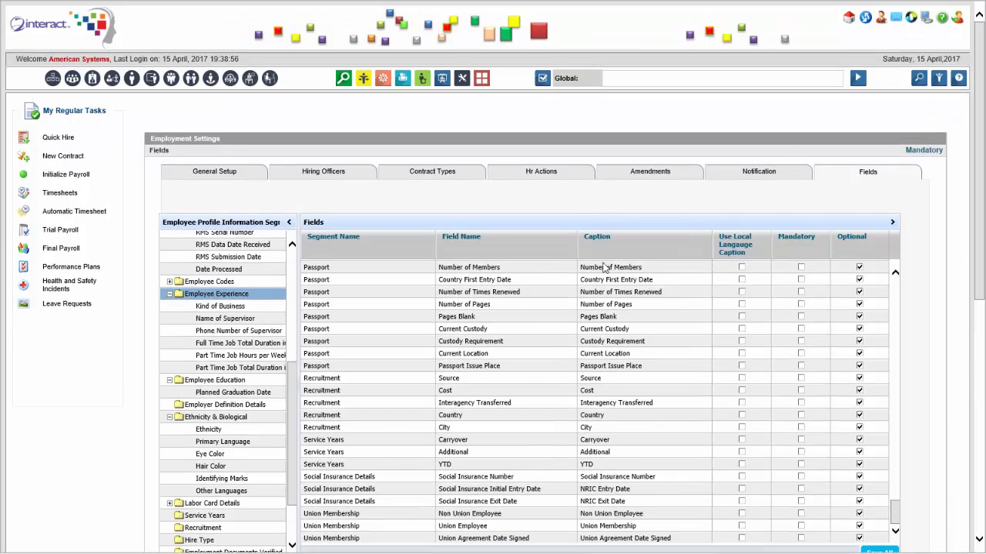